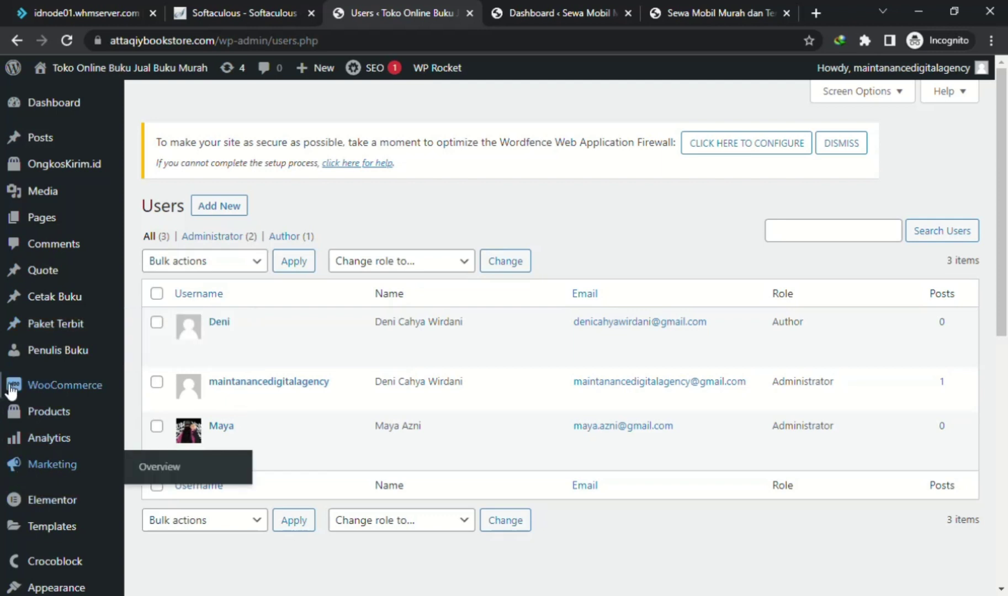
- Look through the sections of the bookstore's WordPress admin menu from the Users page
{"action": "scroll", "coordinate": [14, 437], "scroll_direction": "down", "scroll_amount": 3}
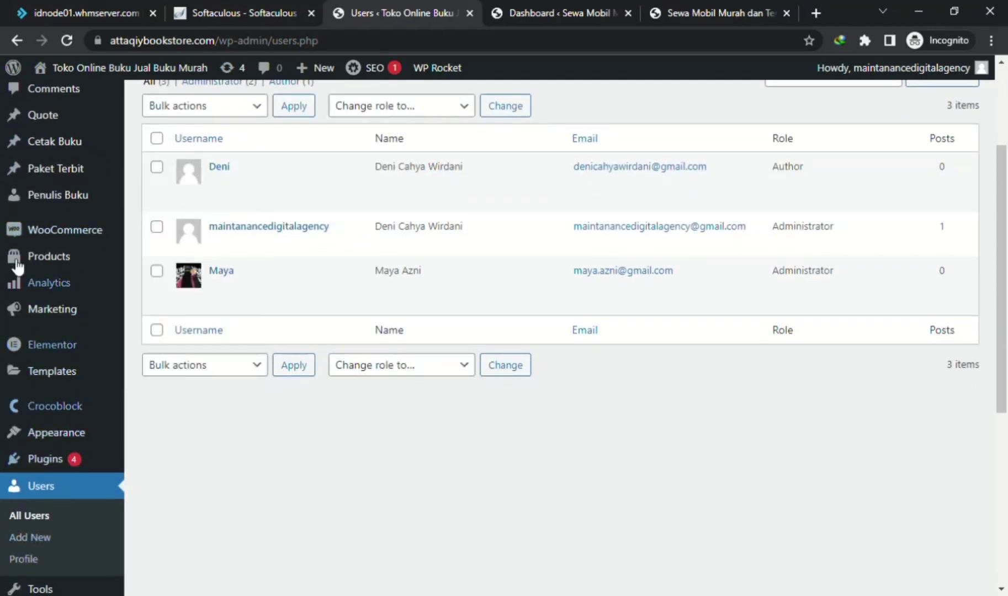
{"action": "scroll", "coordinate": [14, 333], "scroll_direction": "up", "scroll_amount": 3}
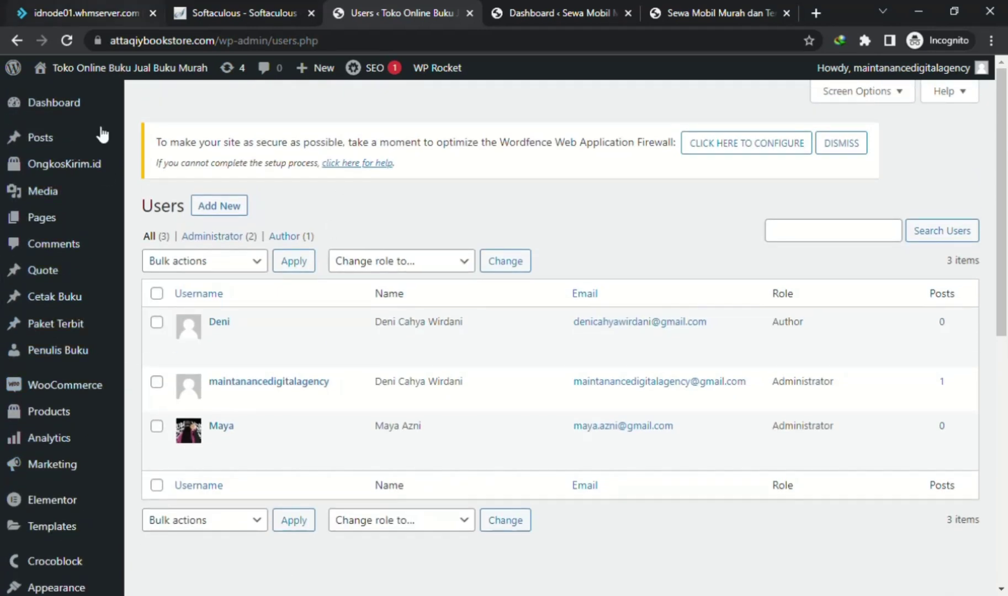
{"action": "mouse_move", "coordinate": [146, 76]}
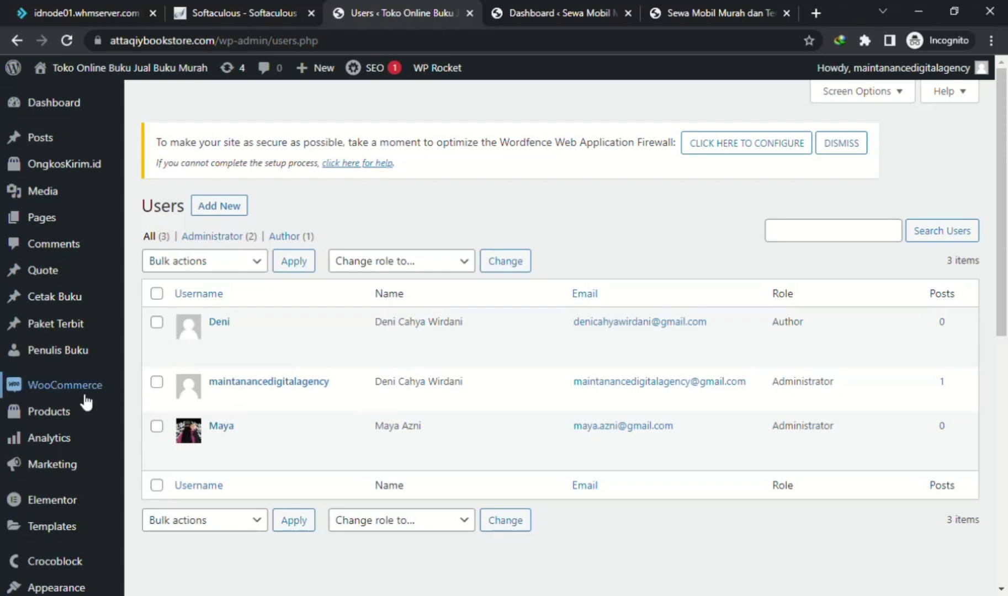
{"action": "mouse_move", "coordinate": [72, 445]}
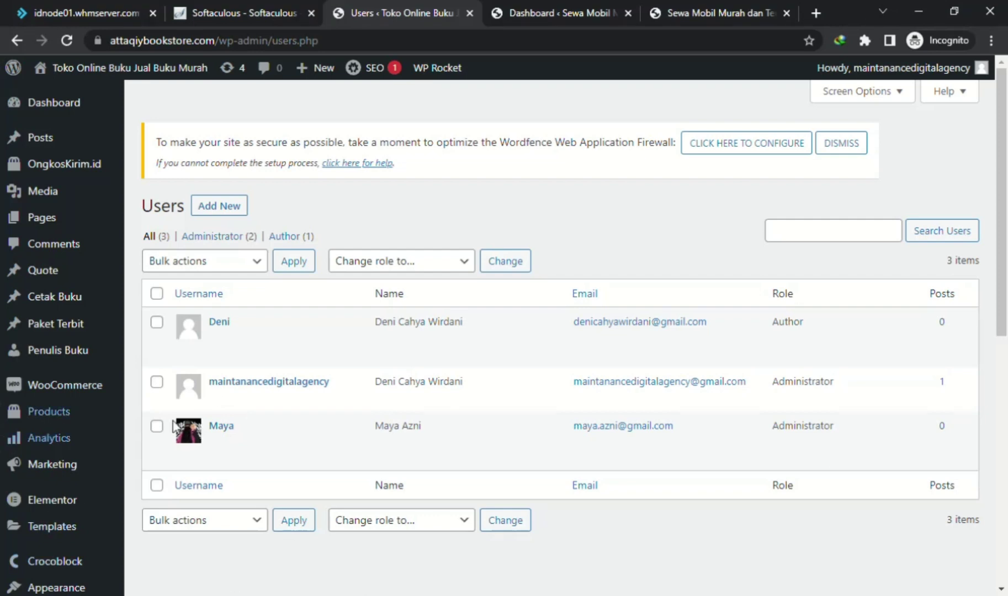
{"action": "scroll", "coordinate": [31, 314], "scroll_direction": "down", "scroll_amount": 3}
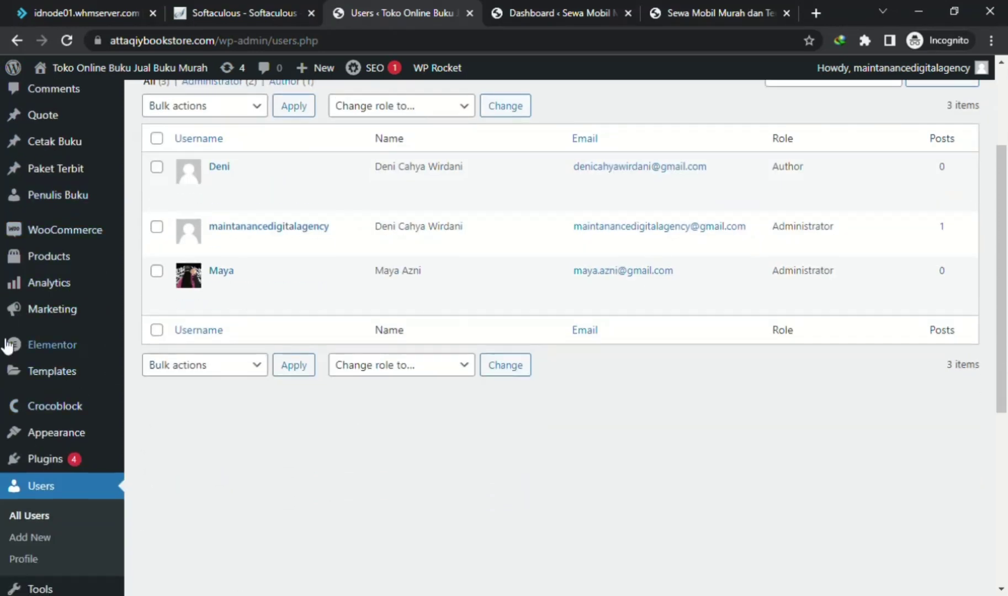
{"action": "scroll", "coordinate": [82, 325], "scroll_direction": "up", "scroll_amount": 3}
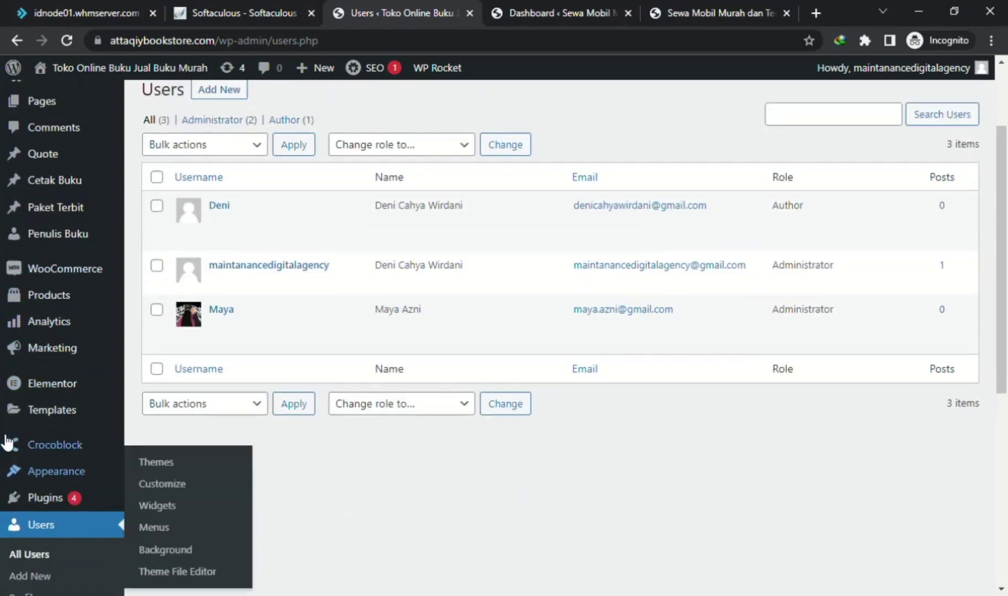
{"action": "scroll", "coordinate": [55, 502], "scroll_direction": "down", "scroll_amount": 3}
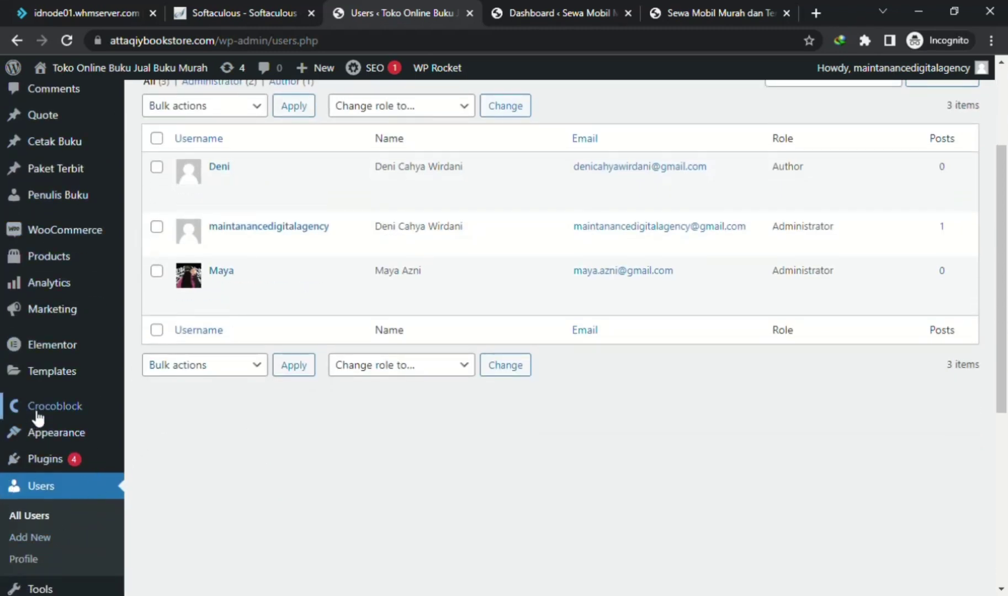
- Open the WooCommerce home page in a separate browser tab, keeping the Users page open
{"action": "scroll", "coordinate": [40, 386], "scroll_direction": "up", "scroll_amount": 2}
{"action": "mouse_move", "coordinate": [55, 311]}
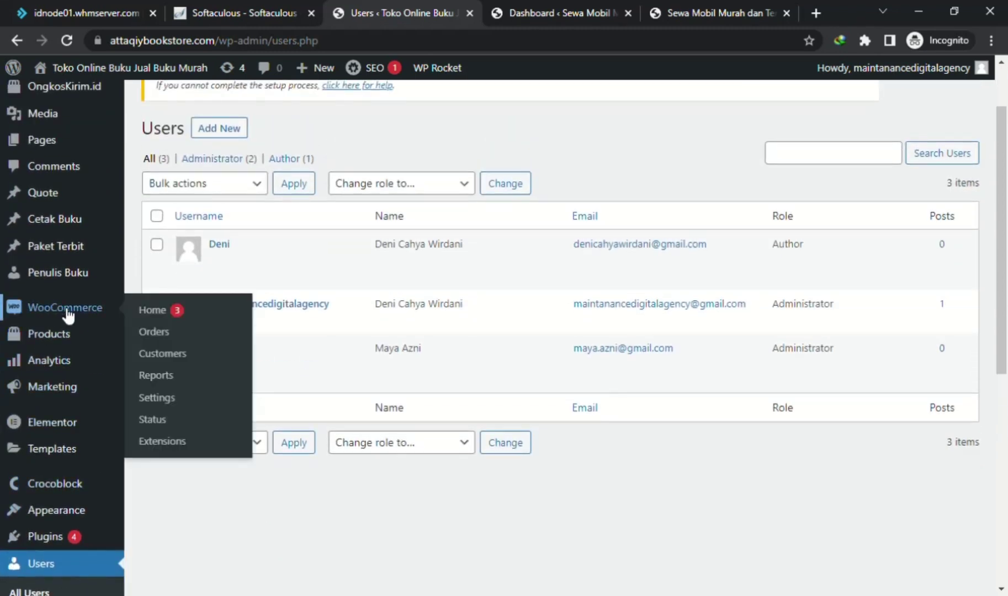
{"action": "middle_click", "coordinate": [60, 318]}
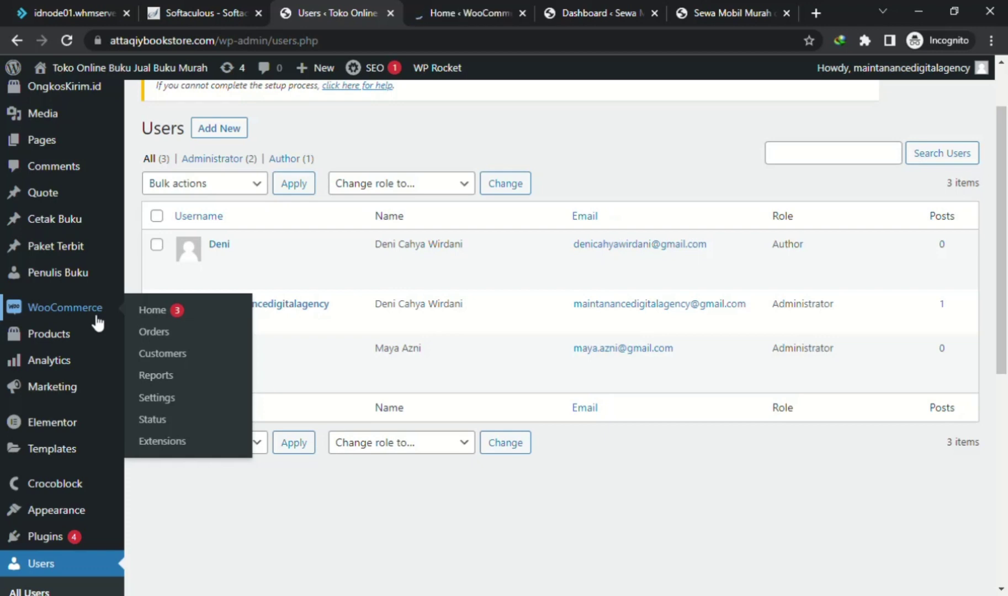
- Open the Penulis Buku entry list from the bookstore's admin menu
{"action": "mouse_move", "coordinate": [74, 327]}
{"action": "mouse_move", "coordinate": [52, 283]}
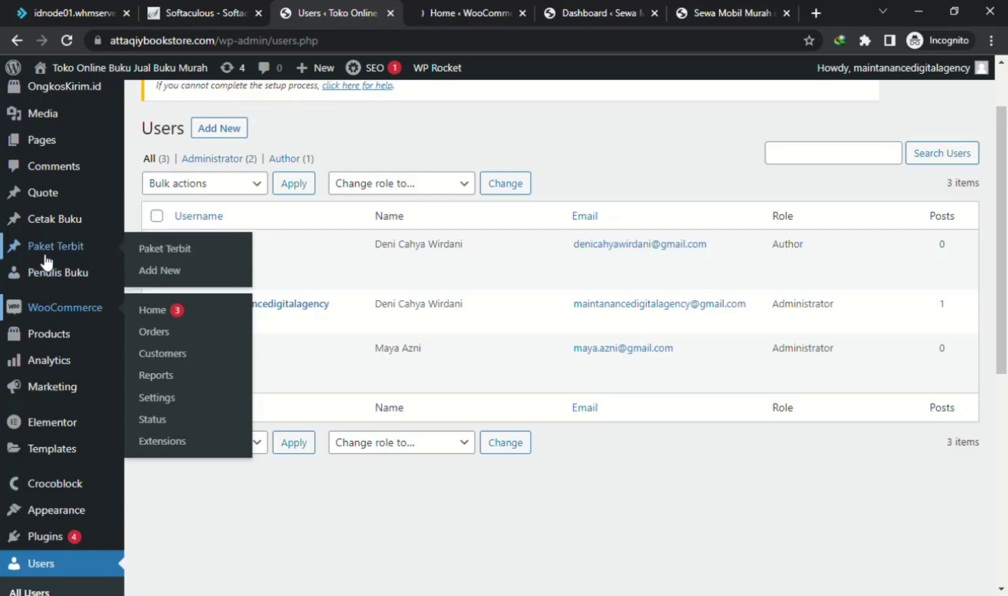
{"action": "mouse_move", "coordinate": [46, 262]}
{"action": "mouse_move", "coordinate": [59, 220]}
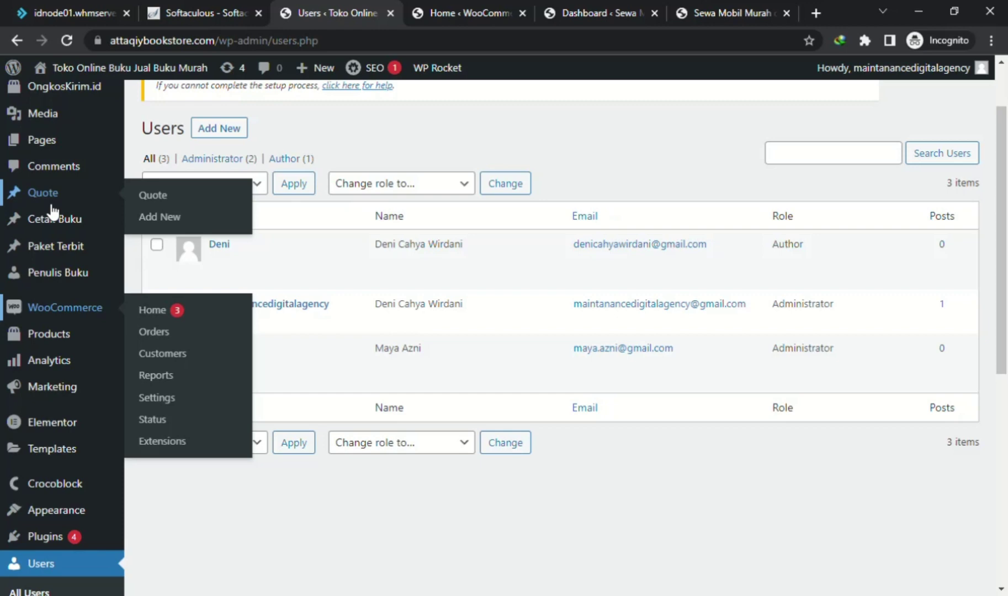
{"action": "mouse_move", "coordinate": [36, 348]}
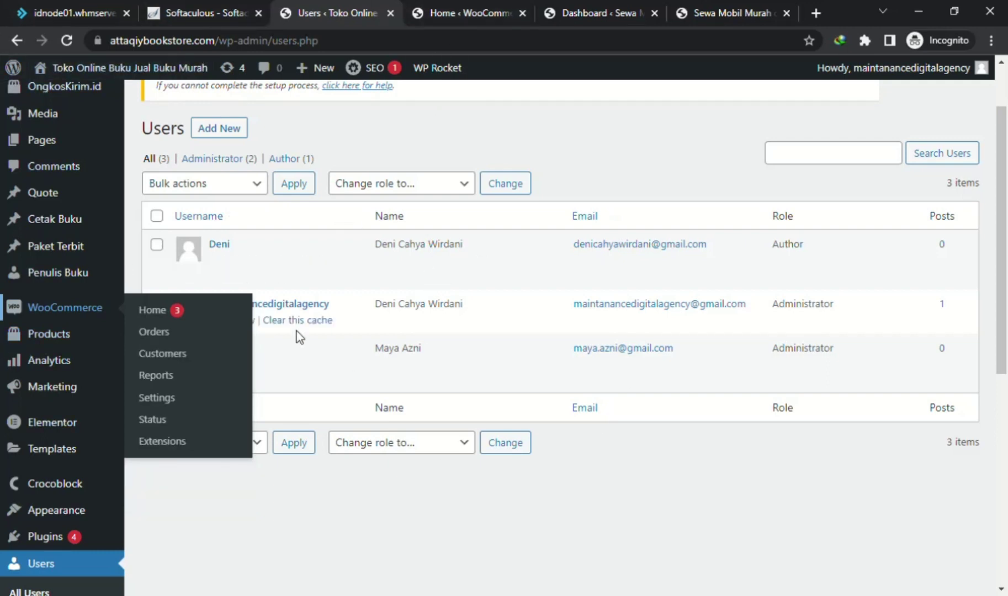
{"action": "scroll", "coordinate": [247, 507], "scroll_direction": "up", "scroll_amount": 2}
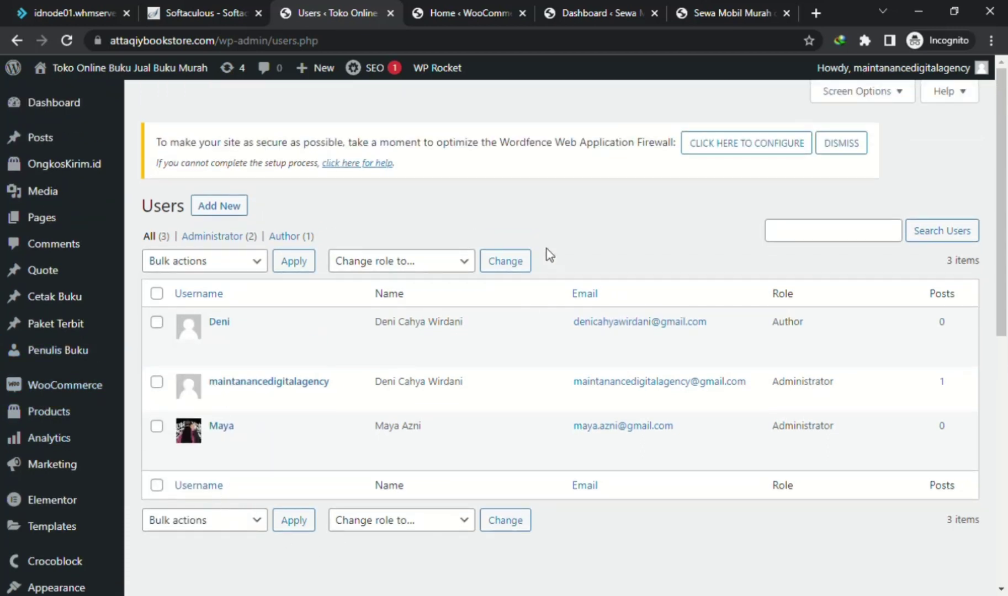
{"action": "left_click", "coordinate": [63, 362]}
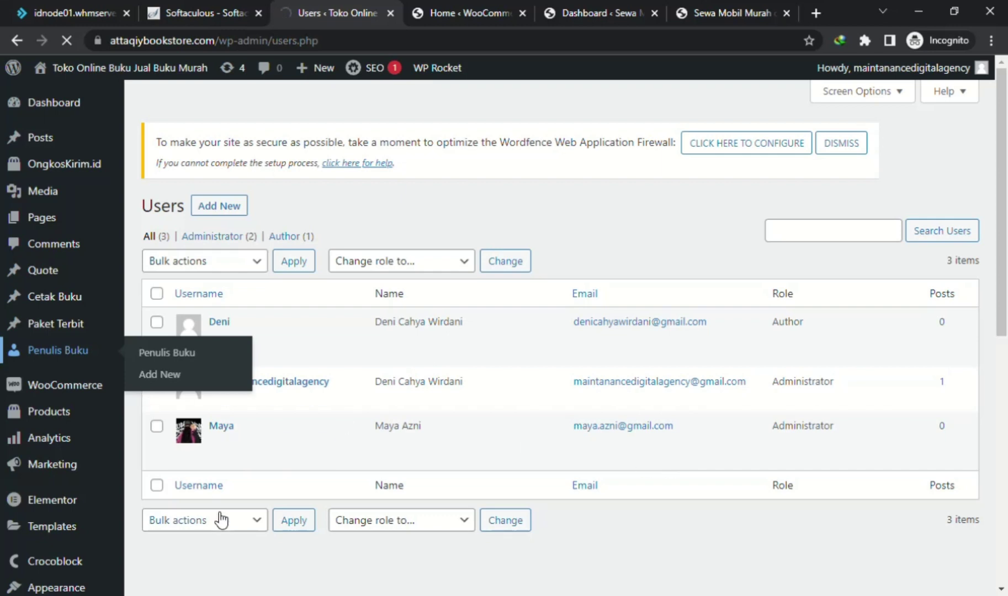
{"action": "scroll", "coordinate": [224, 504], "scroll_direction": "down", "scroll_amount": 2}
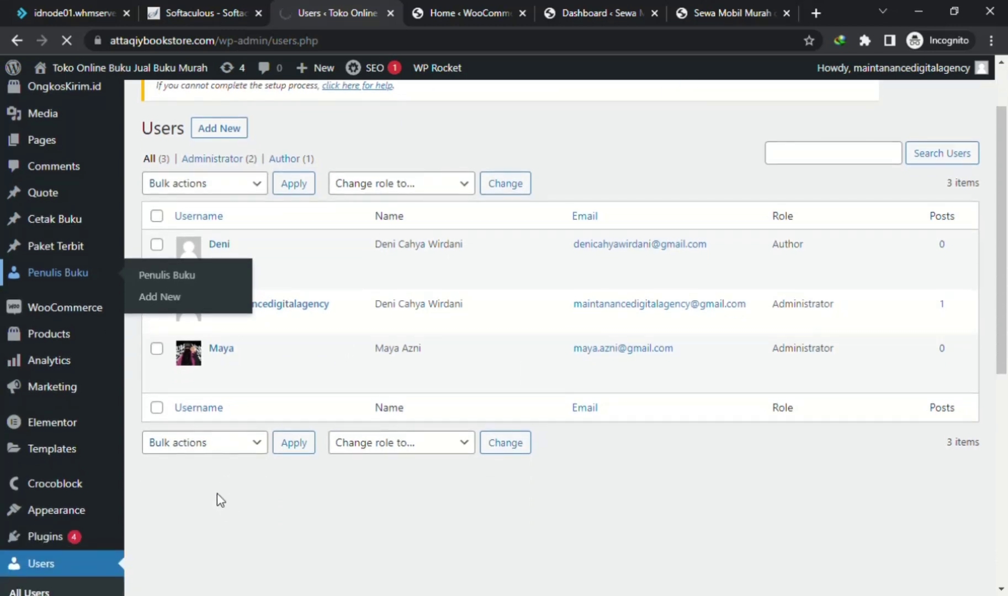
- View the bookstore's WooCommerce home page and the Sewa Mobil site's WordPress dashboard
{"action": "left_click", "coordinate": [439, 11]}
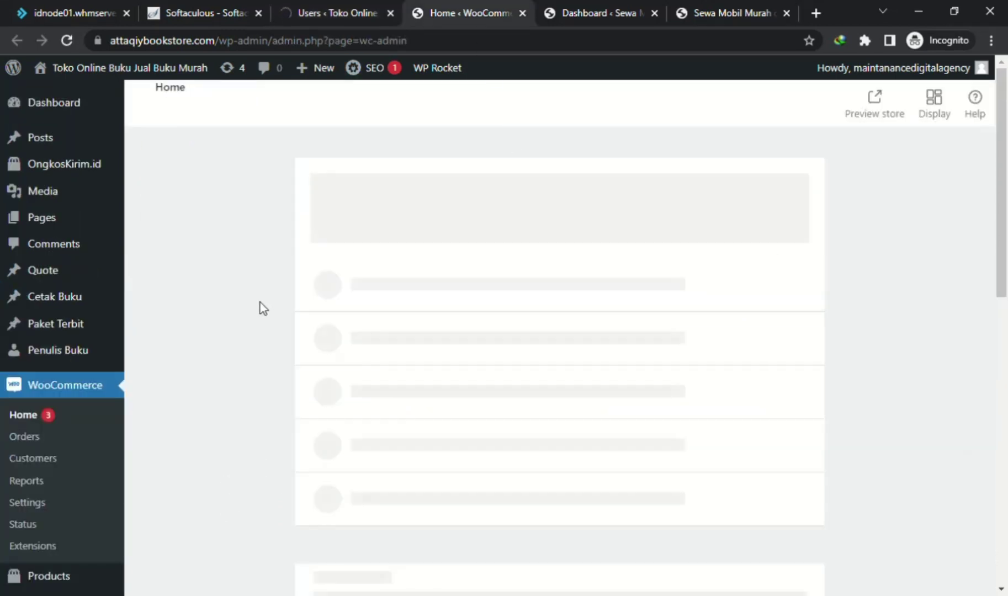
{"action": "scroll", "coordinate": [576, 279], "scroll_direction": "down", "scroll_amount": 10}
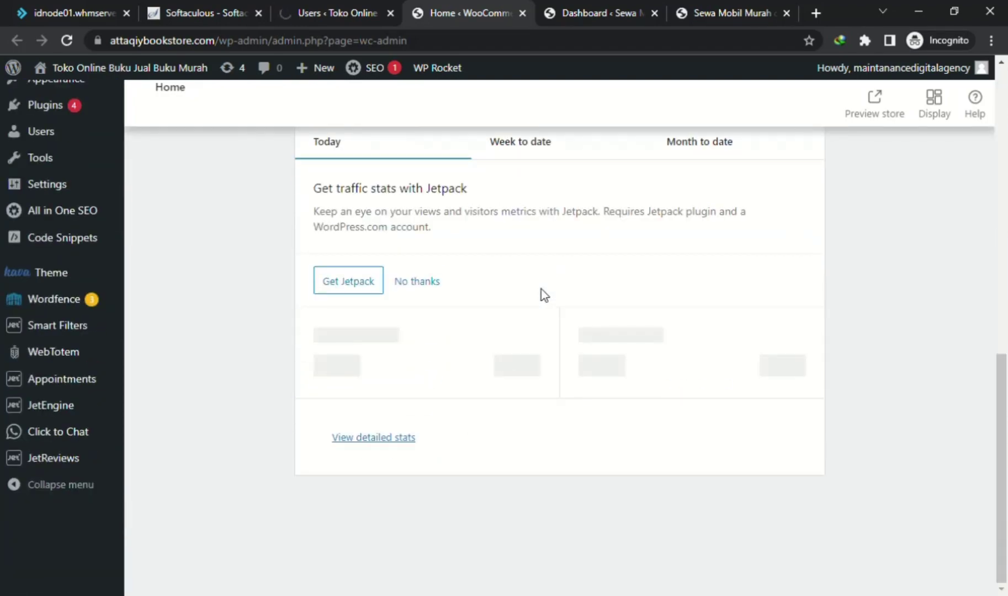
{"action": "left_click", "coordinate": [579, 12]}
{"action": "scroll", "coordinate": [416, 304], "scroll_direction": "down", "scroll_amount": 3}
{"action": "scroll", "coordinate": [397, 247], "scroll_direction": "up", "scroll_amount": 3}
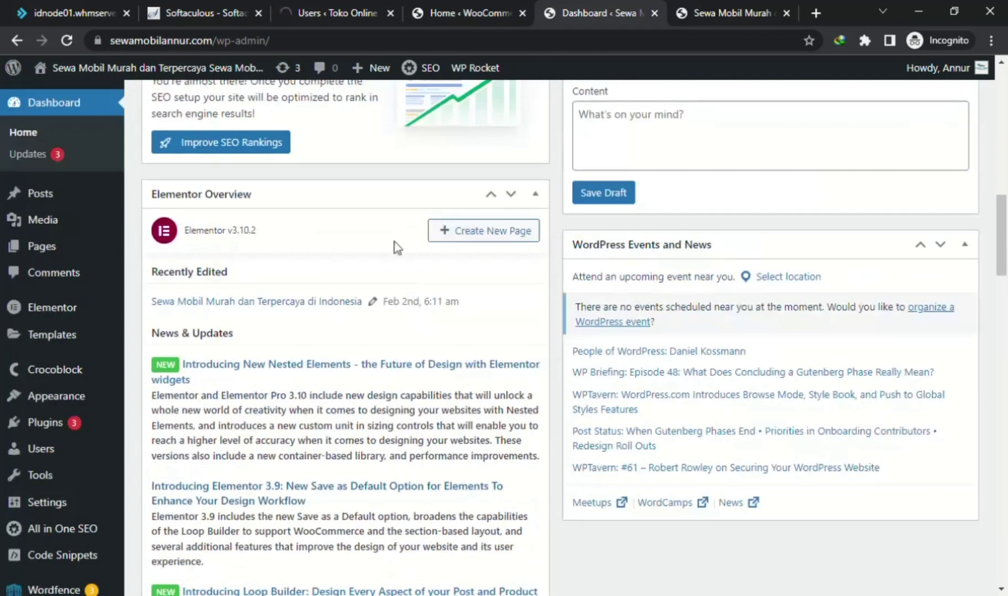
{"action": "key", "text": "ctrl+3"}
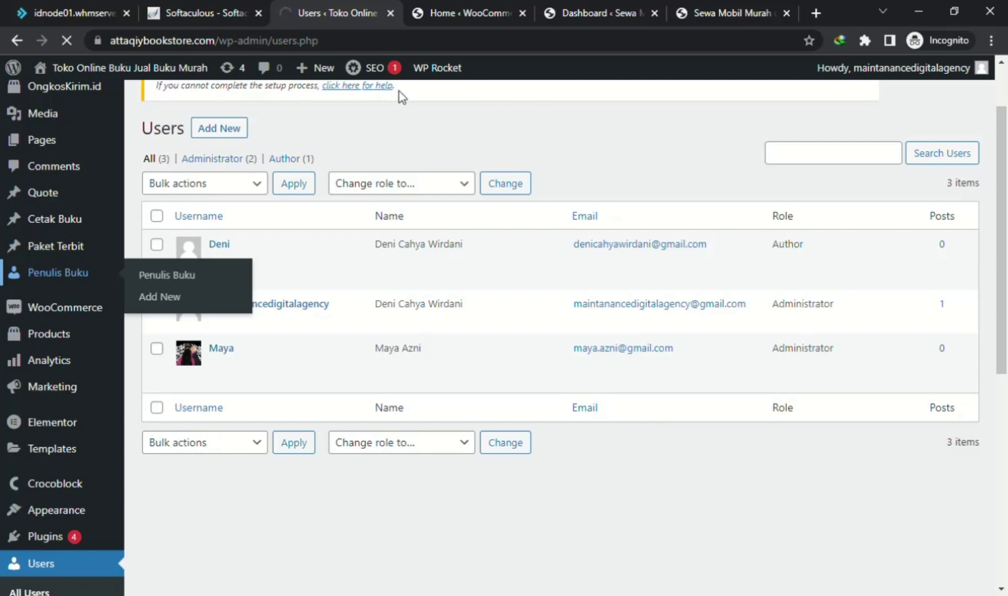
{"action": "left_click", "coordinate": [469, 12]}
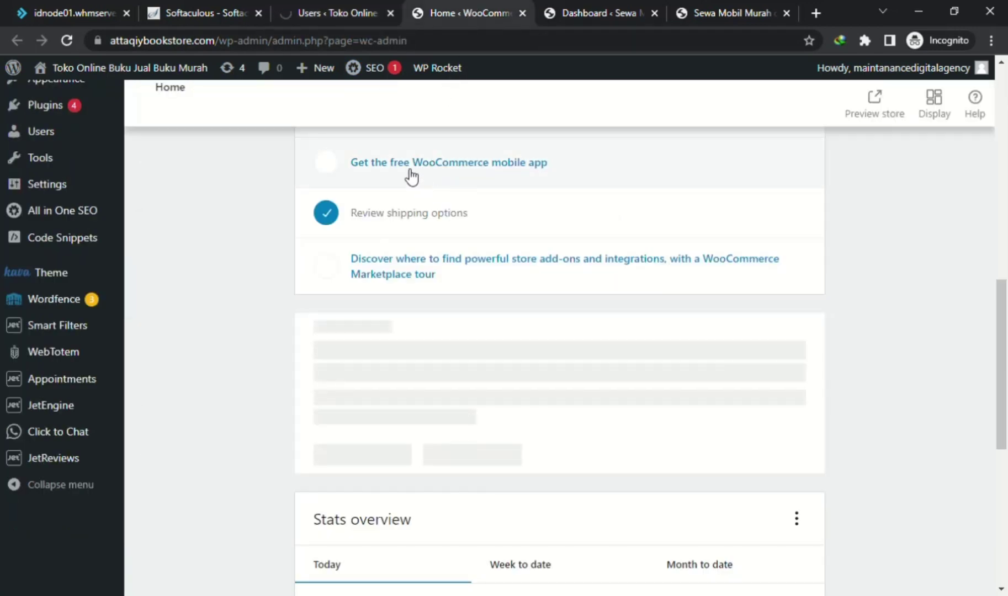
{"action": "left_click", "coordinate": [298, 7]}
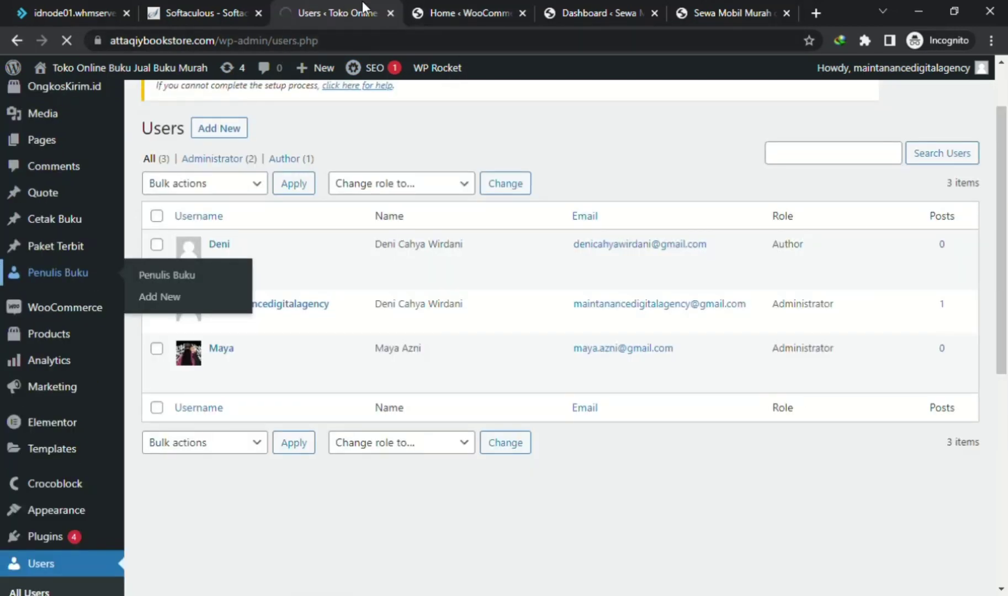
{"action": "left_click", "coordinate": [443, 3]}
{"action": "left_click", "coordinate": [386, 4]}
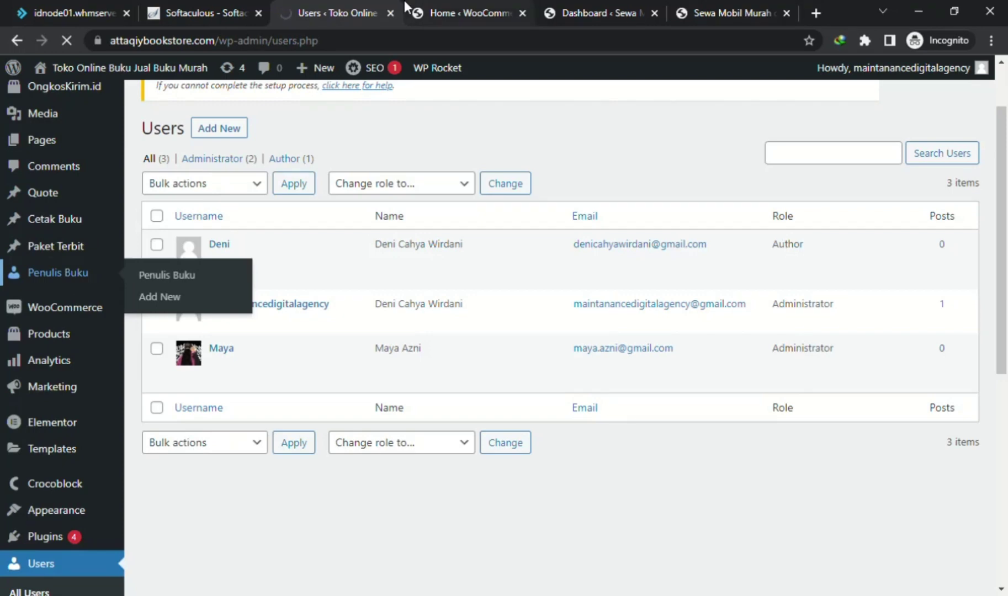
{"action": "left_click", "coordinate": [415, 7]}
{"action": "left_click", "coordinate": [322, 7]}
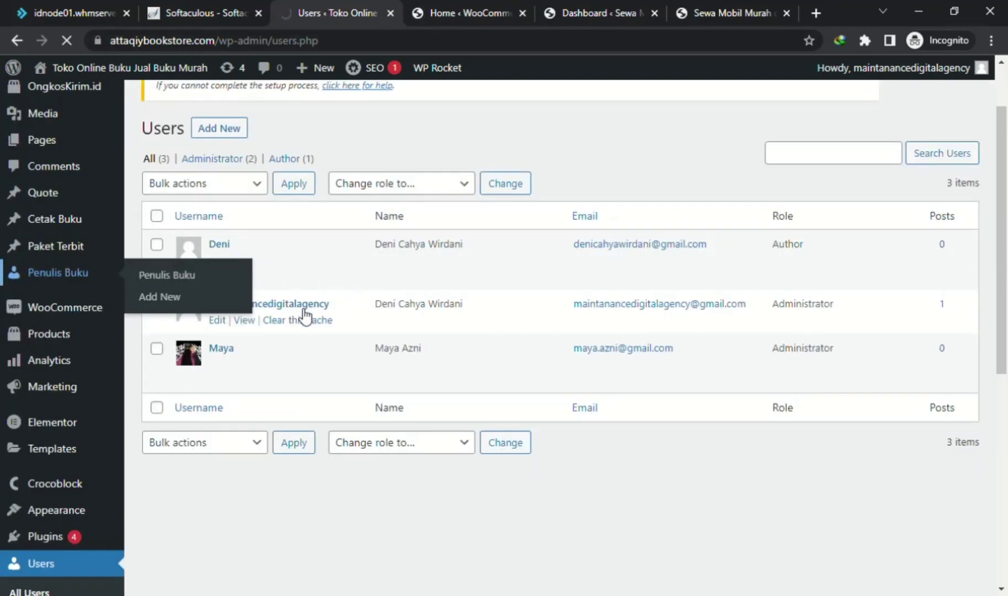
{"action": "scroll", "coordinate": [304, 309], "scroll_direction": "down", "scroll_amount": 2}
{"action": "scroll", "coordinate": [301, 316], "scroll_direction": "up", "scroll_amount": 3}
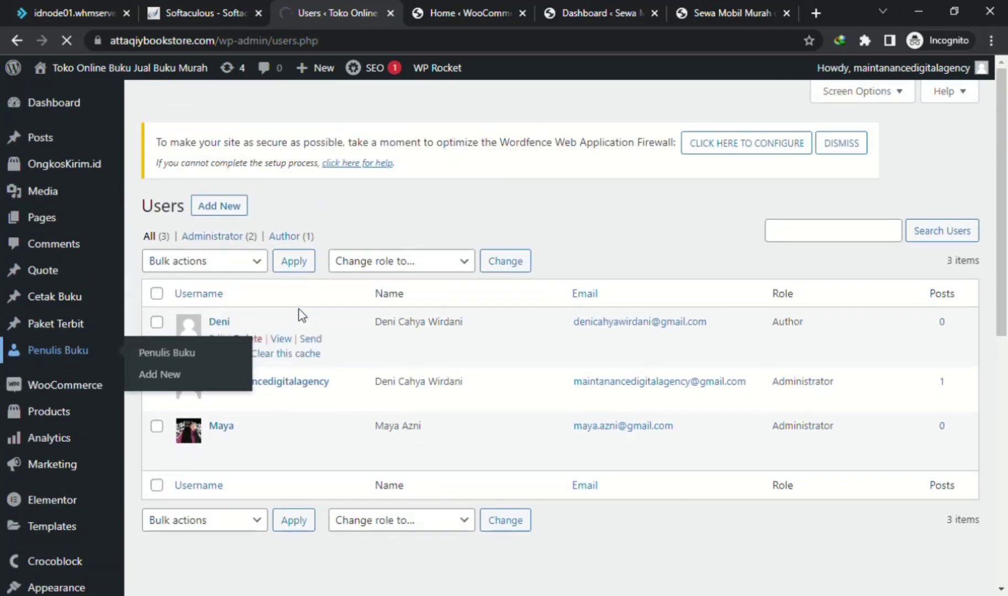
{"action": "scroll", "coordinate": [301, 316], "scroll_direction": "down", "scroll_amount": 4}
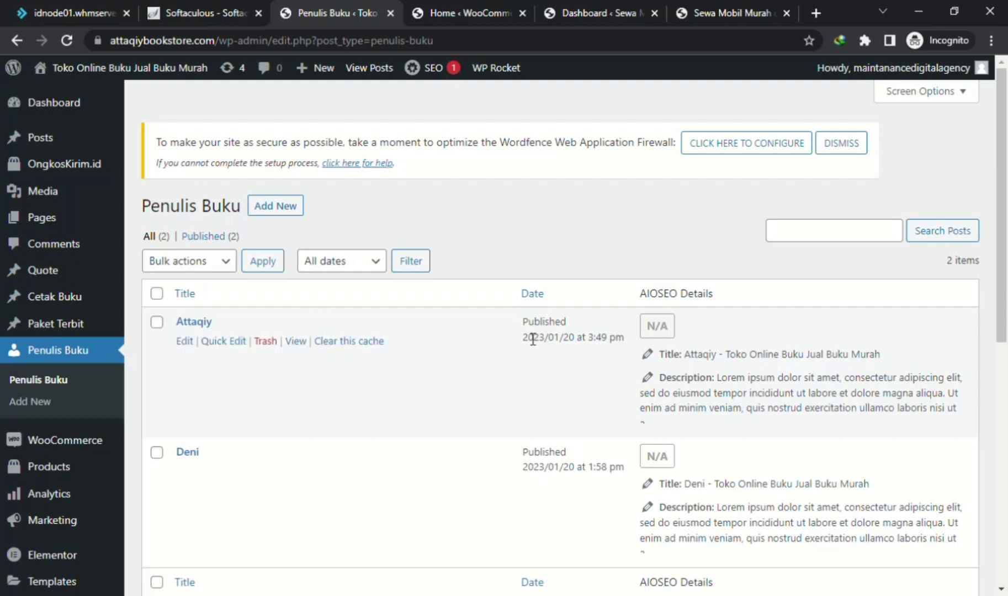
- Review the existing Penulis Buku entries and start a new one
{"action": "scroll", "coordinate": [533, 339], "scroll_direction": "down", "scroll_amount": 3}
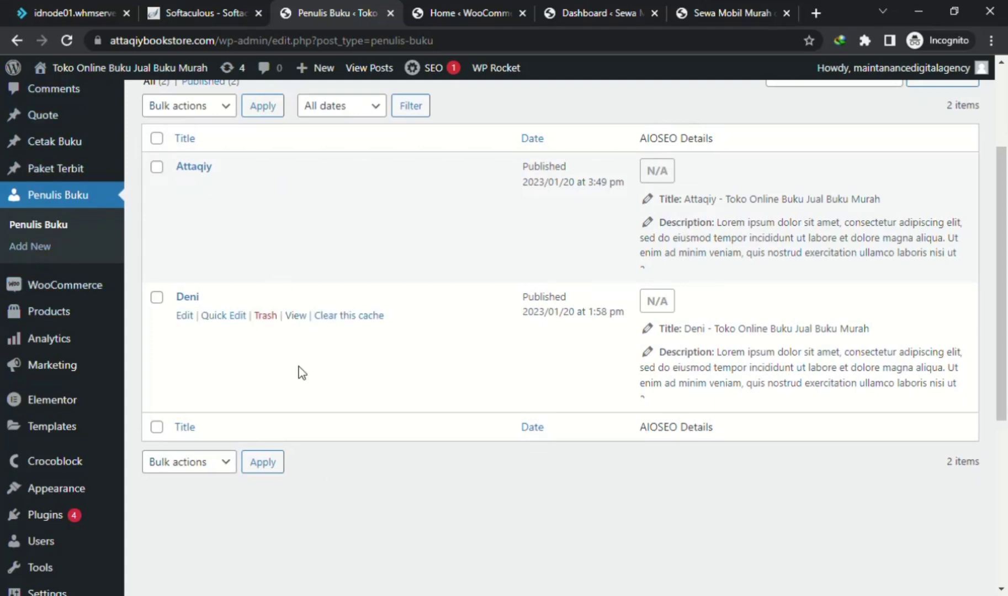
{"action": "scroll", "coordinate": [256, 442], "scroll_direction": "up", "scroll_amount": 1}
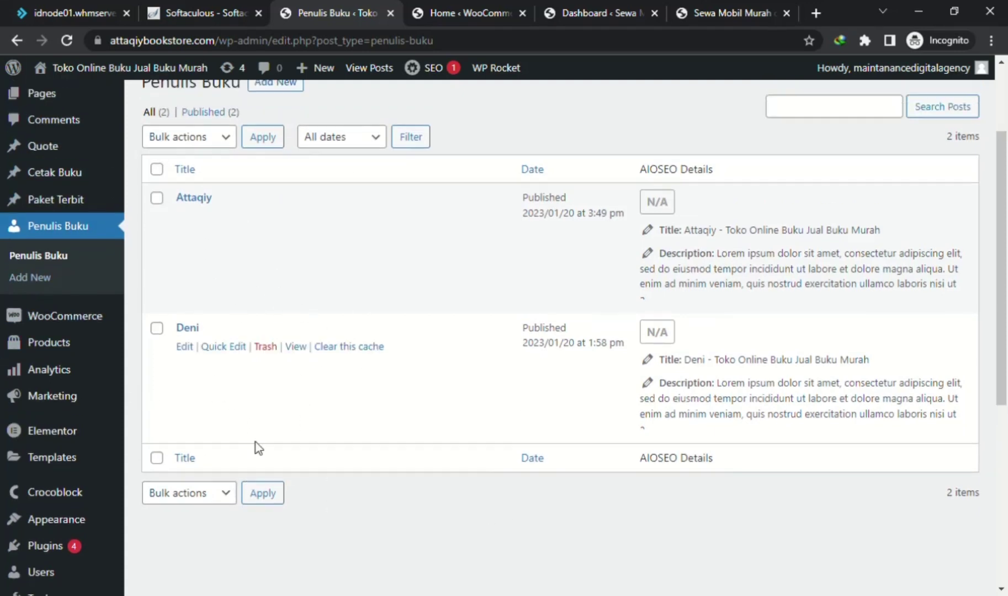
{"action": "scroll", "coordinate": [256, 442], "scroll_direction": "up", "scroll_amount": 3}
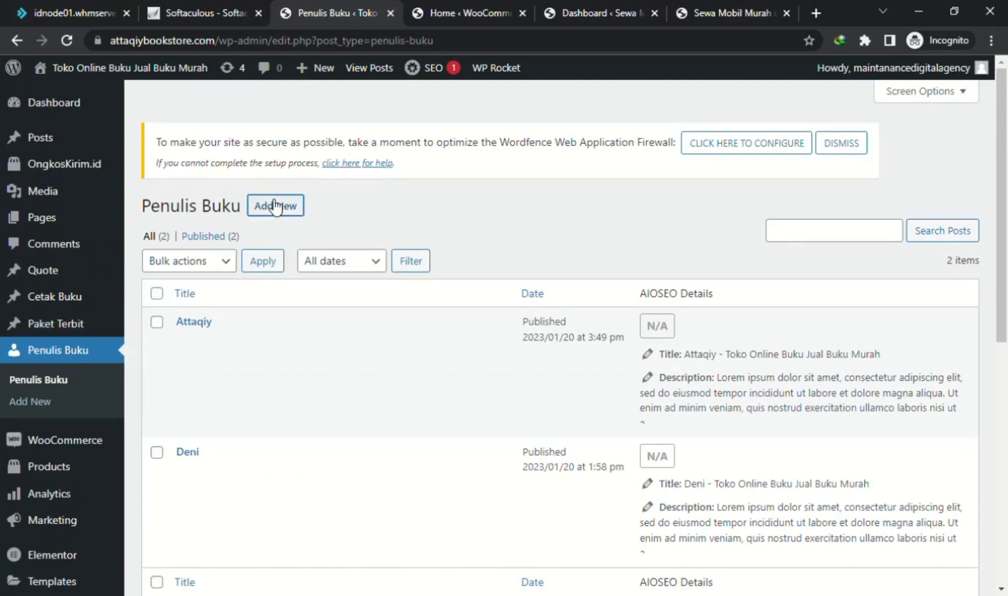
{"action": "left_click", "coordinate": [288, 293]}
{"action": "scroll", "coordinate": [251, 272], "scroll_direction": "down", "scroll_amount": 2}
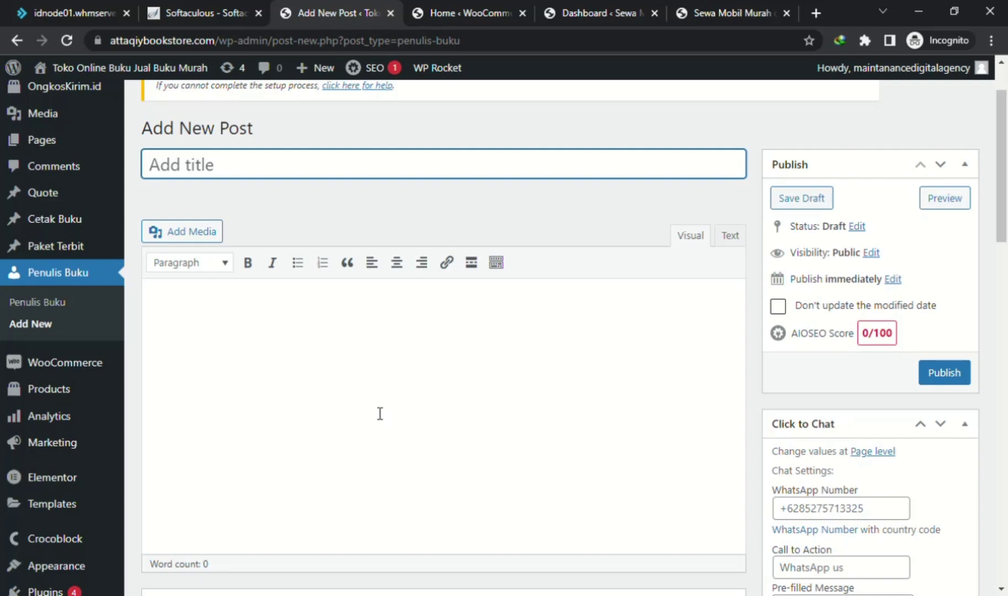
- Look over the new Penulis Buku entry form and collapse its AIOSEO Settings box
{"action": "left_click", "coordinate": [399, 370]}
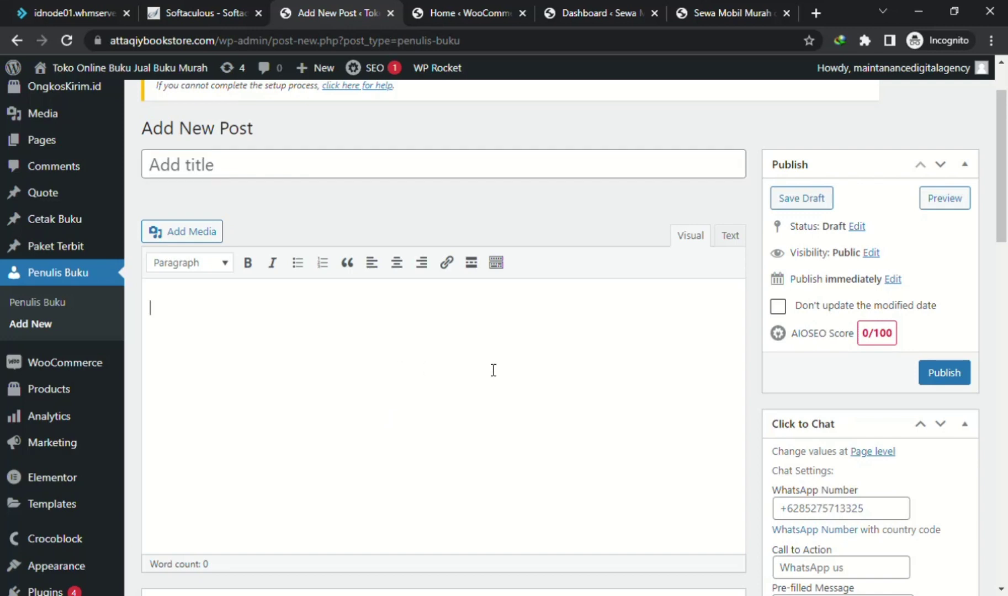
{"action": "scroll", "coordinate": [493, 370], "scroll_direction": "down", "scroll_amount": 3}
{"action": "scroll", "coordinate": [443, 377], "scroll_direction": "down", "scroll_amount": 10}
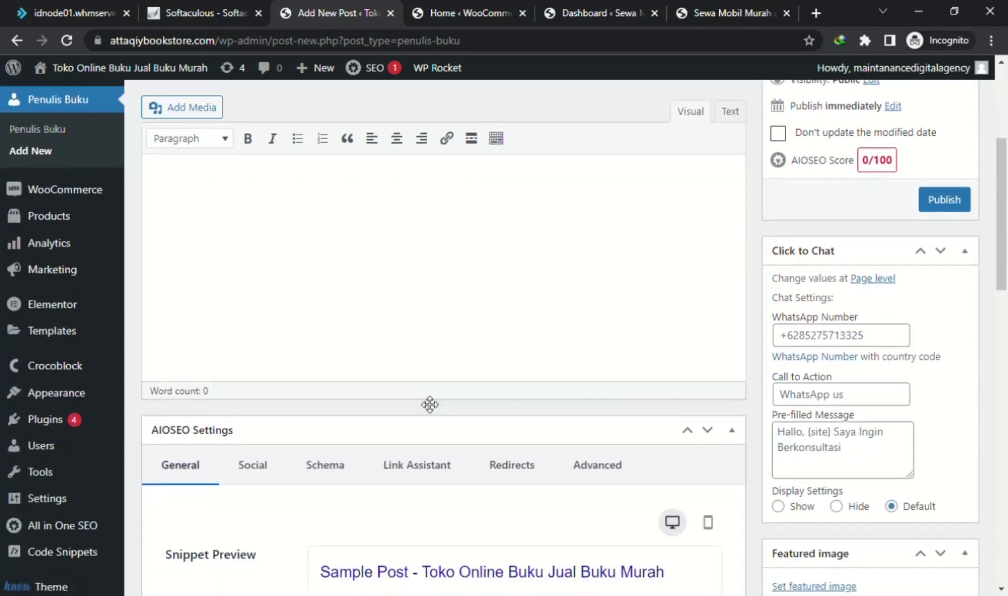
{"action": "scroll", "coordinate": [413, 412], "scroll_direction": "down", "scroll_amount": 8}
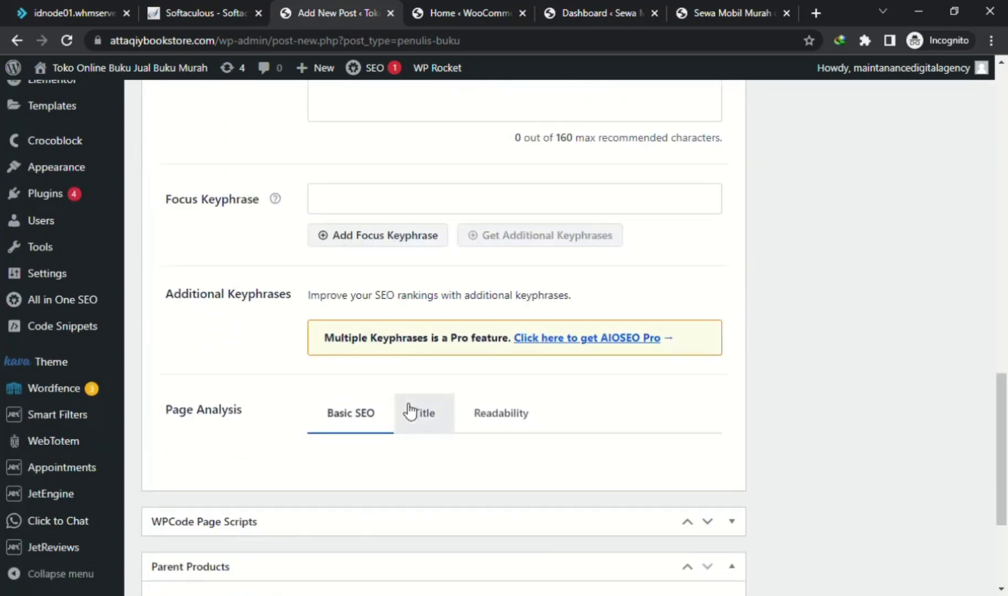
{"action": "scroll", "coordinate": [401, 386], "scroll_direction": "up", "scroll_amount": 15}
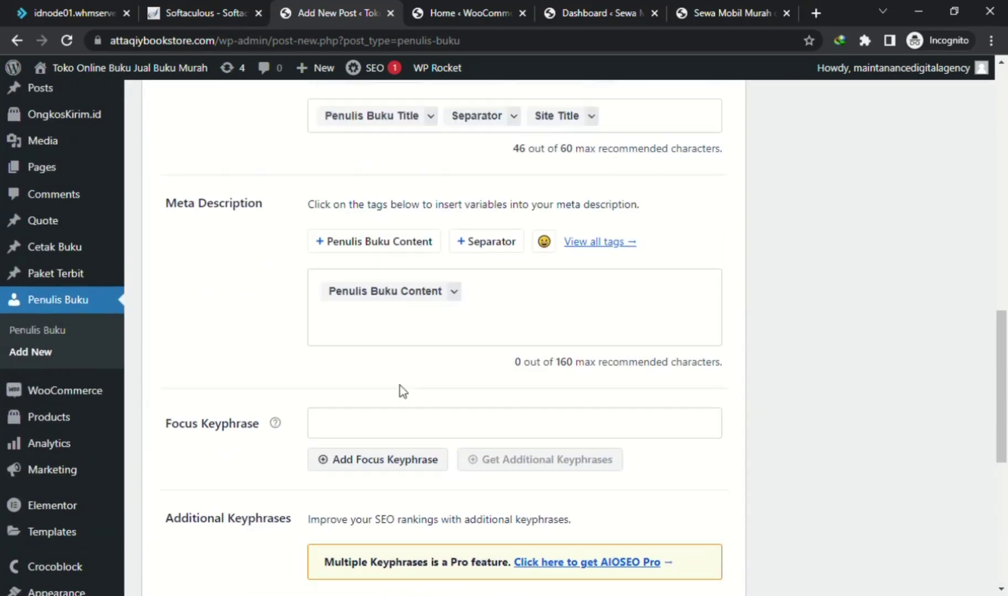
{"action": "left_click", "coordinate": [733, 326]}
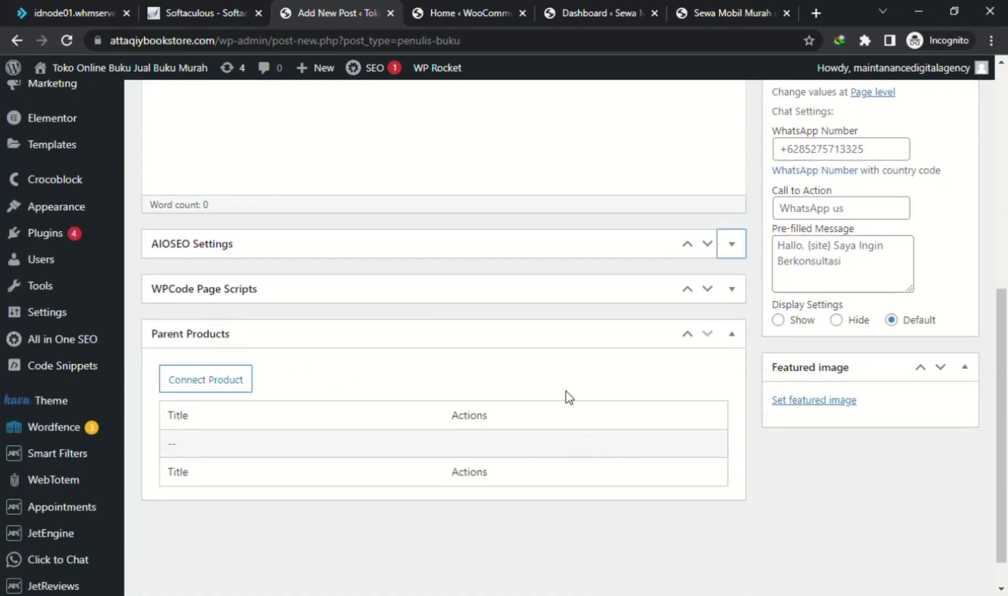
{"action": "scroll", "coordinate": [567, 397], "scroll_direction": "up", "scroll_amount": 1}
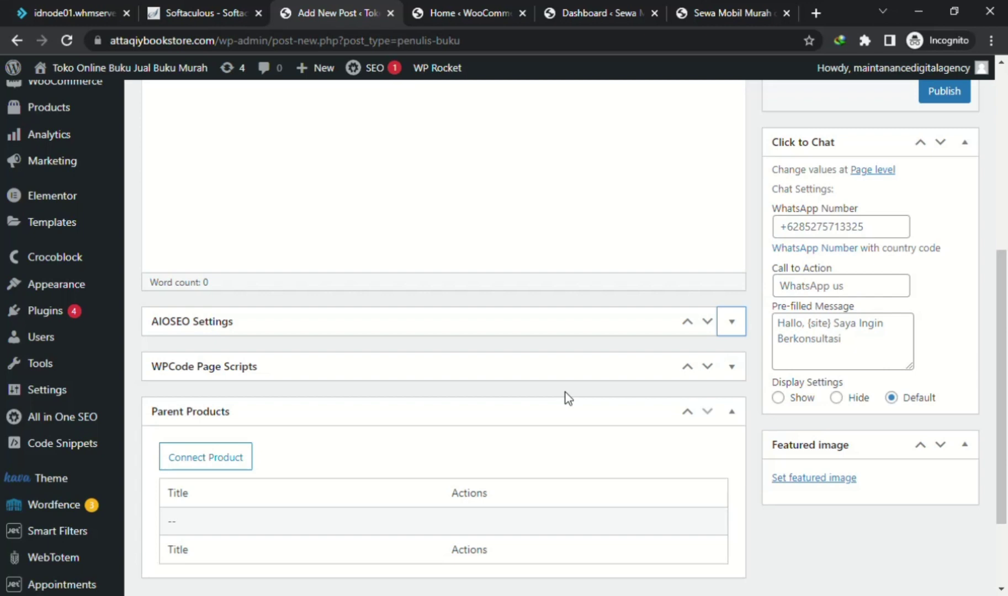
- Check which products can be connected to the author entry under Parent Products, close the dialog unchanged, and look over the form
{"action": "scroll", "coordinate": [497, 375], "scroll_direction": "up", "scroll_amount": 4}
{"action": "scroll", "coordinate": [353, 342], "scroll_direction": "down", "scroll_amount": 6}
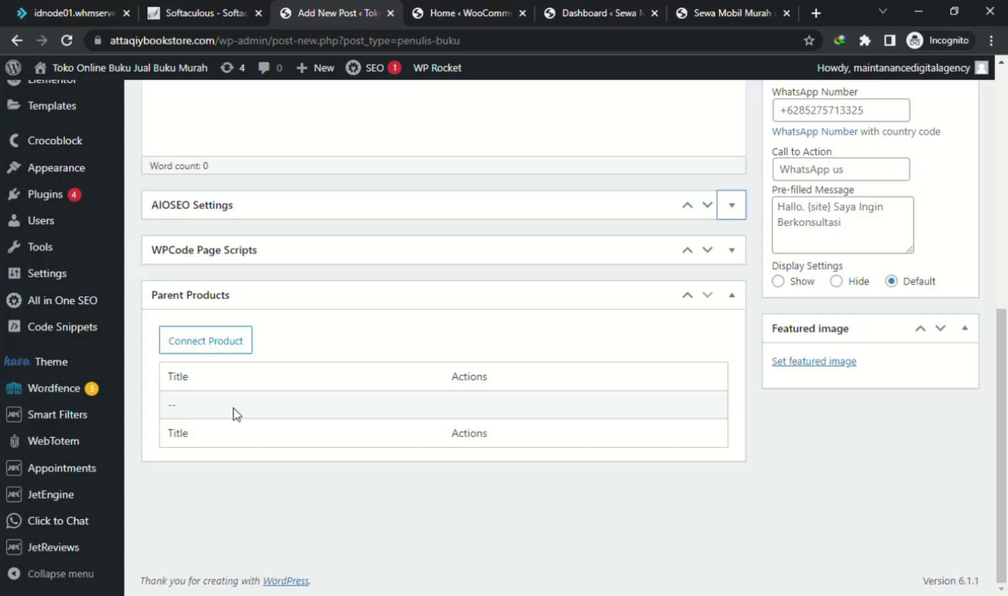
{"action": "left_click", "coordinate": [241, 353]}
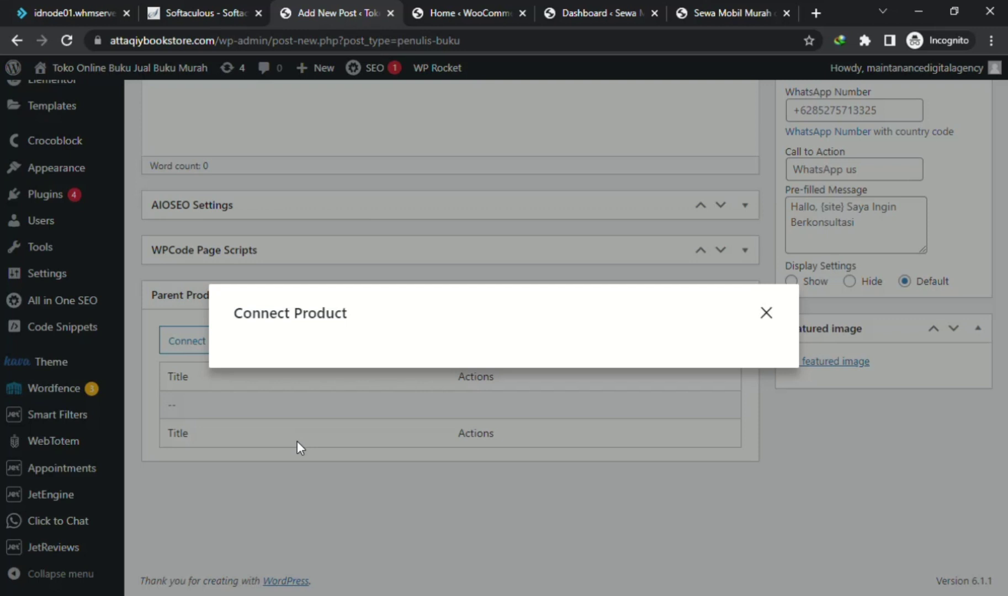
{"action": "left_click", "coordinate": [331, 340]}
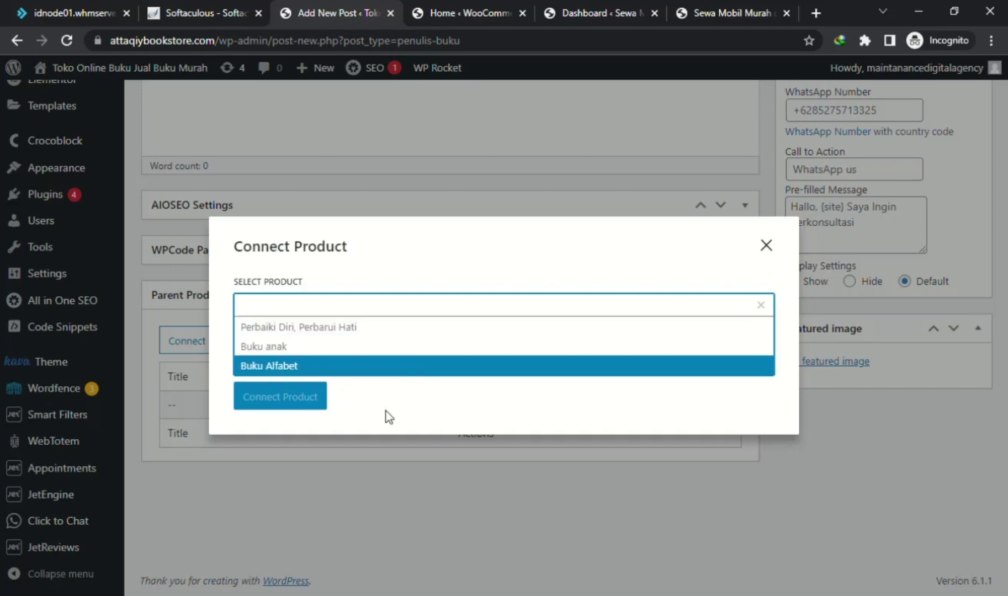
{"action": "left_click", "coordinate": [773, 250]}
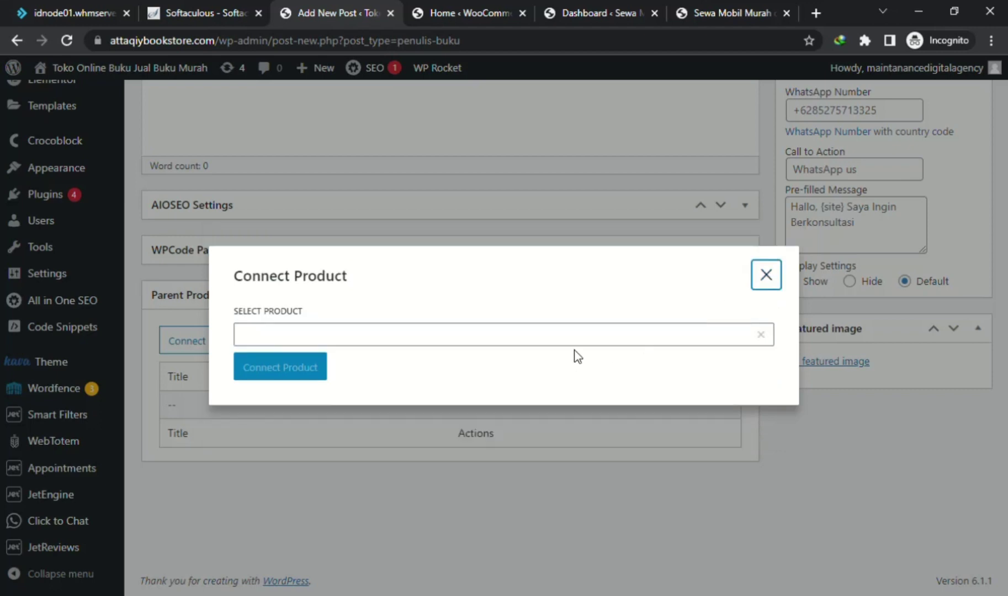
{"action": "left_click", "coordinate": [776, 276]}
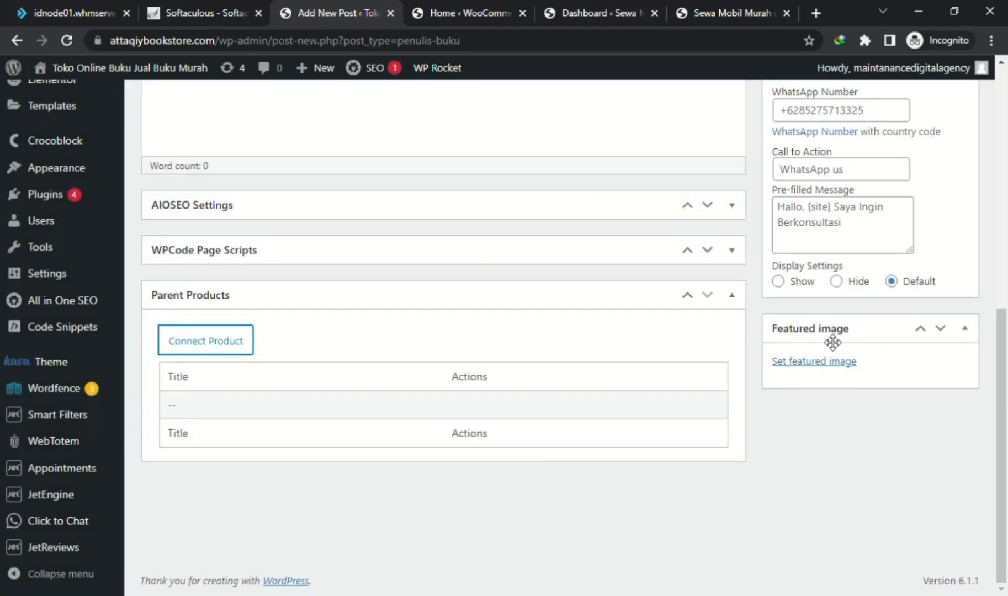
{"action": "scroll", "coordinate": [772, 559], "scroll_direction": "up", "scroll_amount": 5}
{"action": "scroll", "coordinate": [560, 572], "scroll_direction": "up", "scroll_amount": 3}
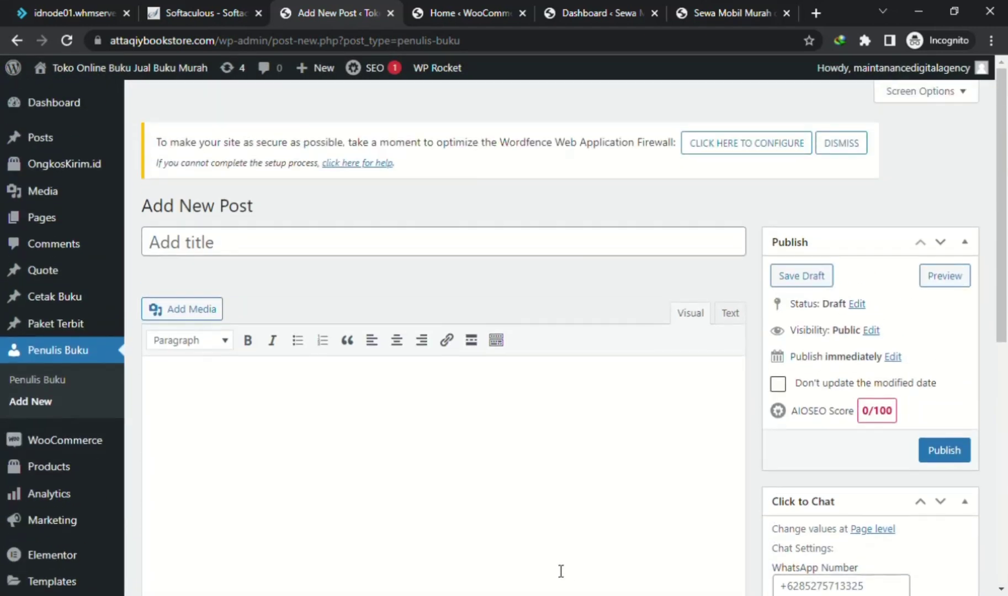
{"action": "scroll", "coordinate": [533, 567], "scroll_direction": "down", "scroll_amount": 5}
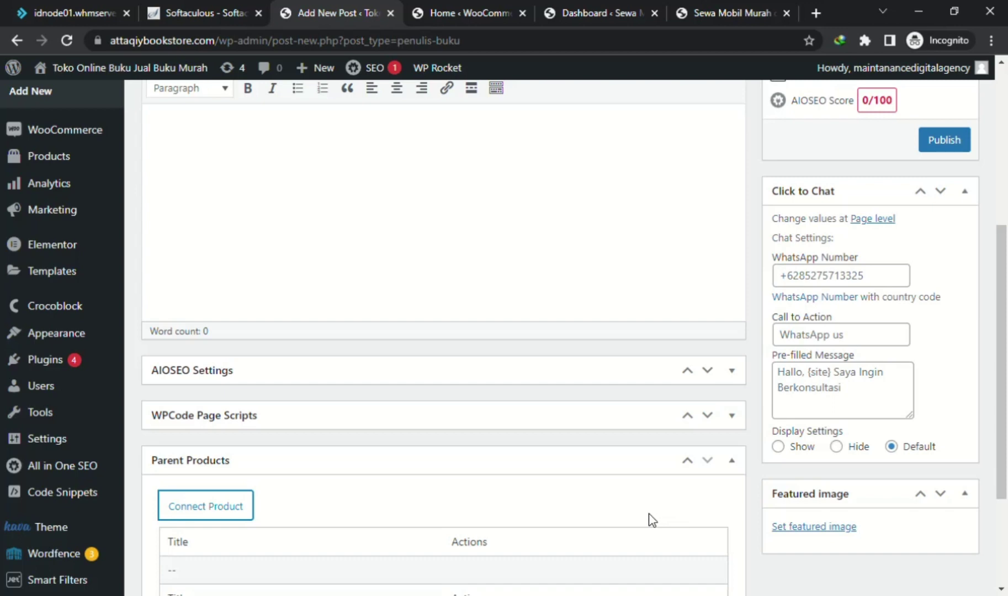
{"action": "scroll", "coordinate": [653, 520], "scroll_direction": "up", "scroll_amount": 5}
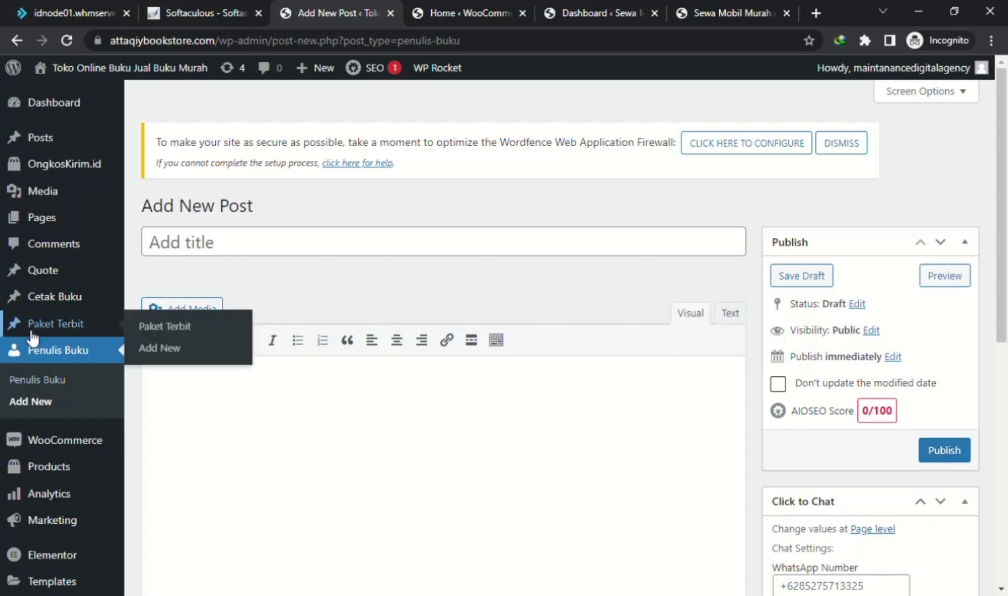
- Open the bookstore's product list and start adding a new product
{"action": "mouse_move", "coordinate": [34, 481]}
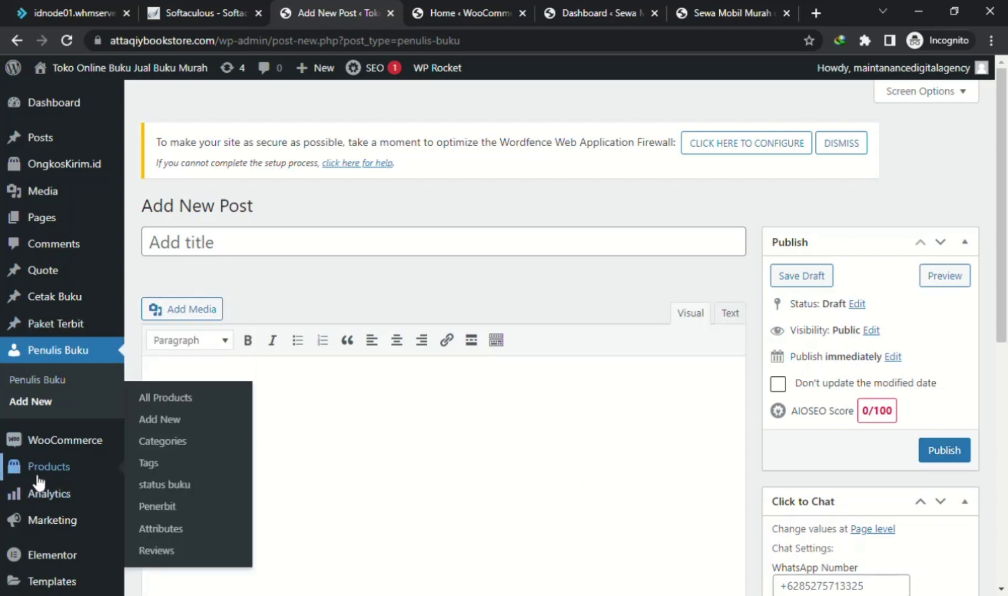
{"action": "left_click", "coordinate": [37, 478]}
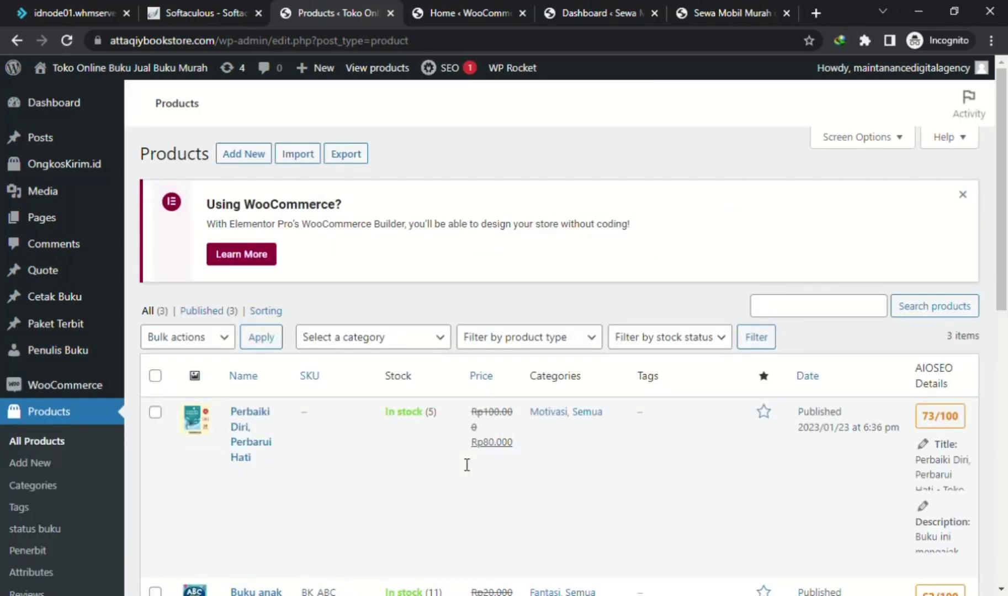
{"action": "mouse_move", "coordinate": [467, 465]}
{"action": "left_click", "coordinate": [252, 158]}
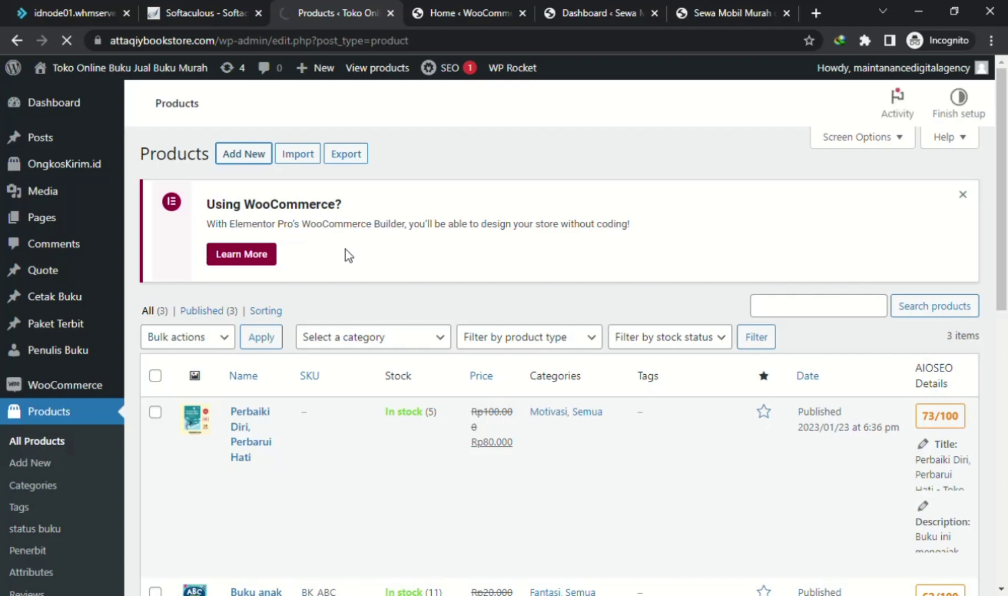
{"action": "scroll", "coordinate": [362, 373], "scroll_direction": "down", "scroll_amount": 10}
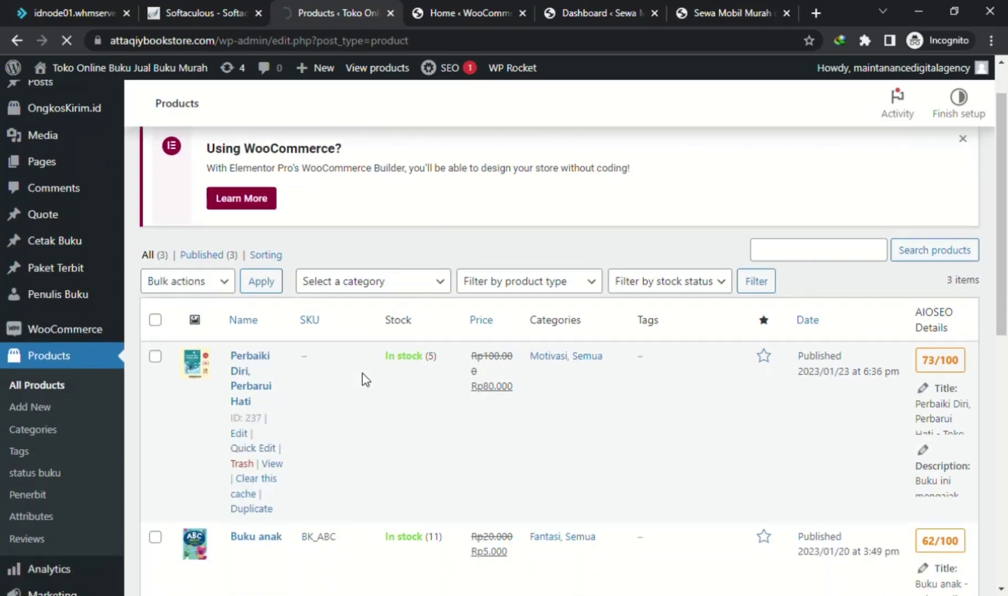
{"action": "scroll", "coordinate": [366, 374], "scroll_direction": "up", "scroll_amount": 5}
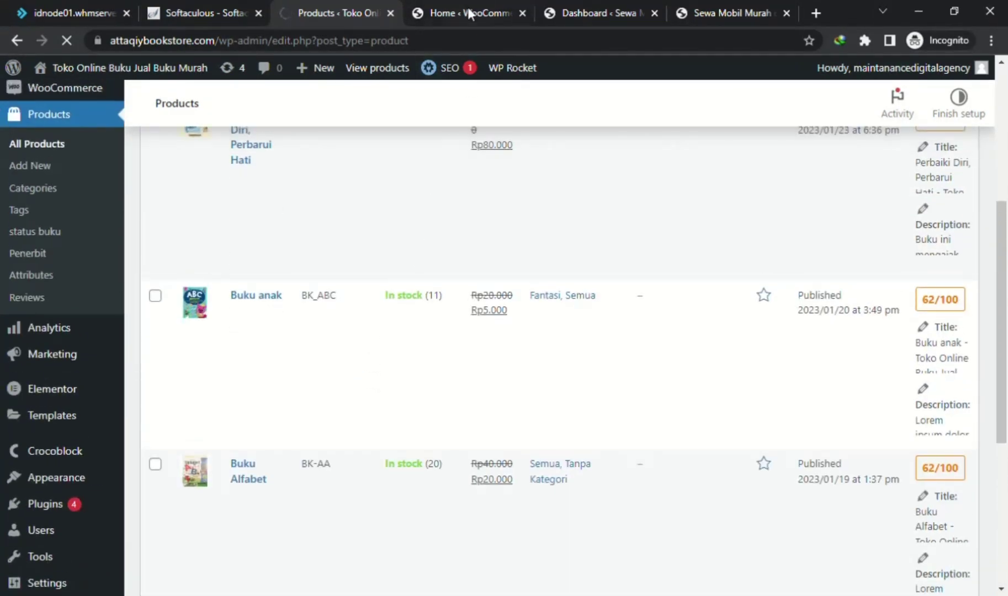
- Look through the WooCommerce home page's setup checklist, inbox and stats overview in the other browser tab
{"action": "left_click", "coordinate": [470, 18]}
{"action": "scroll", "coordinate": [416, 348], "scroll_direction": "up", "scroll_amount": 12}
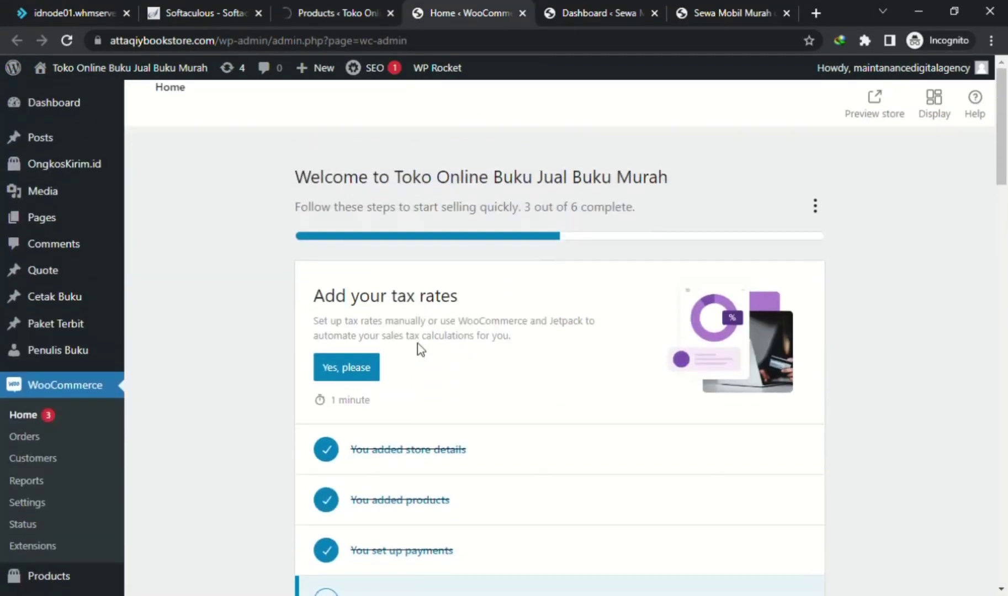
{"action": "scroll", "coordinate": [330, 309], "scroll_direction": "down", "scroll_amount": 10}
{"action": "scroll", "coordinate": [330, 308], "scroll_direction": "down", "scroll_amount": 10}
{"action": "scroll", "coordinate": [889, 228], "scroll_direction": "up", "scroll_amount": 10}
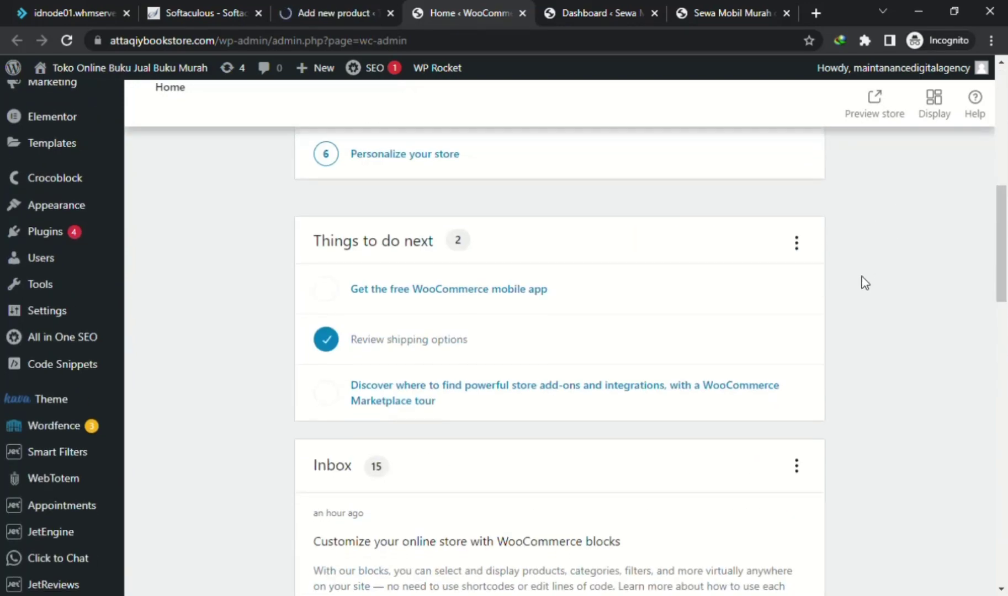
{"action": "scroll", "coordinate": [859, 281], "scroll_direction": "down", "scroll_amount": 15}
{"action": "scroll", "coordinate": [823, 364], "scroll_direction": "down", "scroll_amount": 7}
{"action": "scroll", "coordinate": [718, 395], "scroll_direction": "up", "scroll_amount": 15}
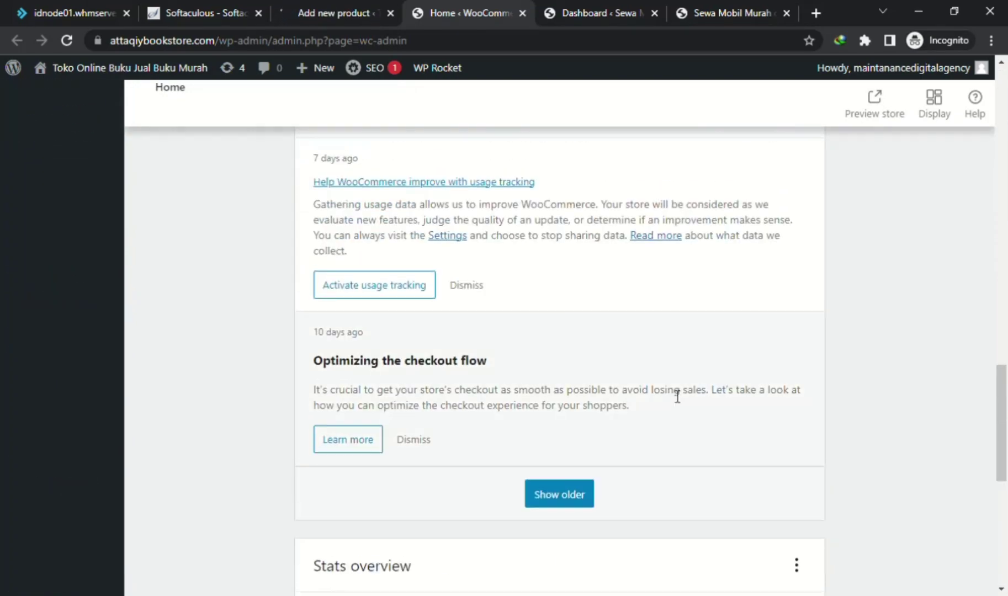
{"action": "scroll", "coordinate": [47, 183], "scroll_direction": "up", "scroll_amount": 6}
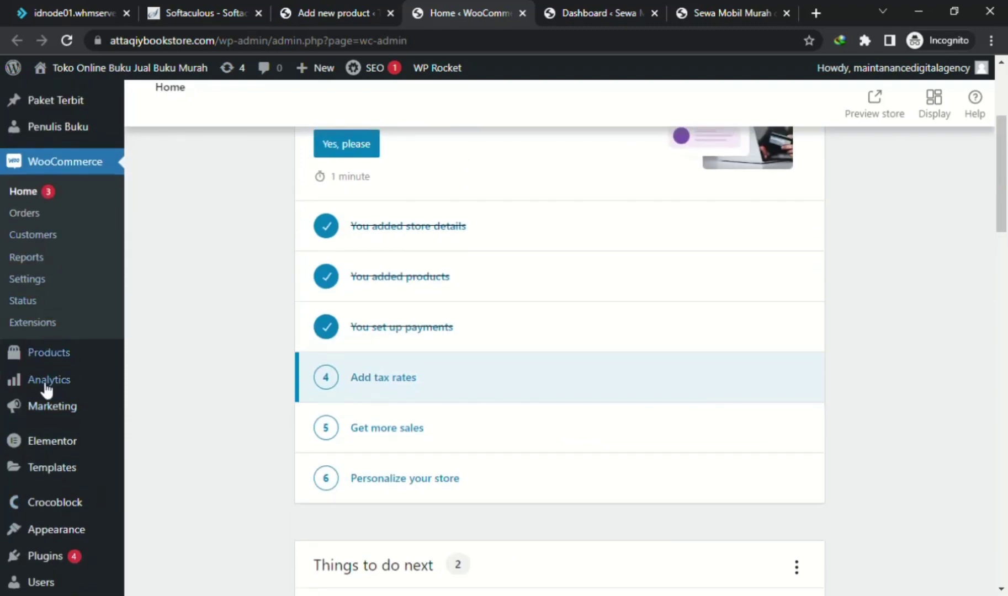
- Open the WooCommerce settings in that browser tab and return to the new product form
{"action": "left_click", "coordinate": [27, 280]}
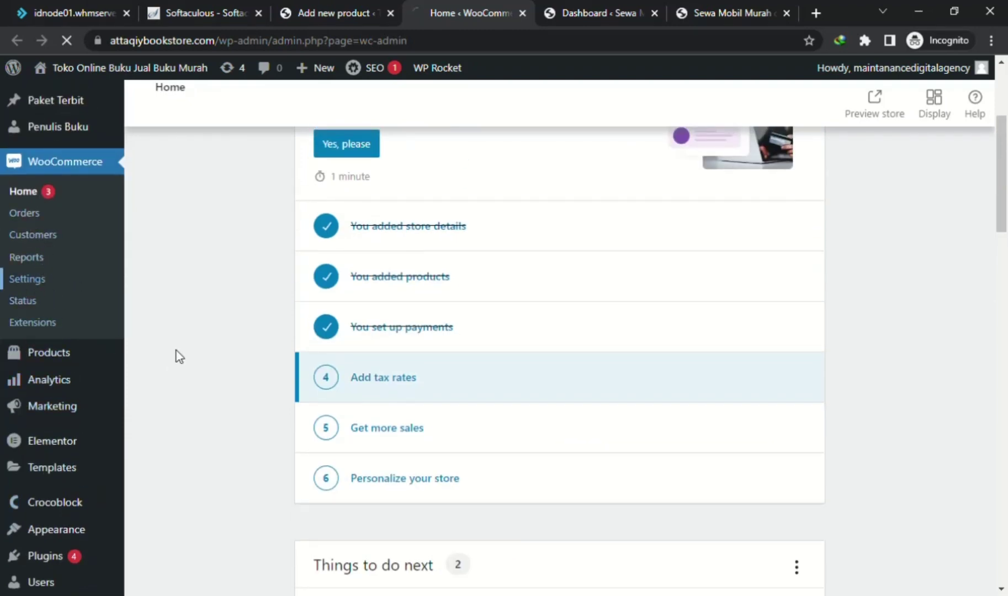
{"action": "left_click", "coordinate": [237, 5]}
{"action": "left_click", "coordinate": [307, 14]}
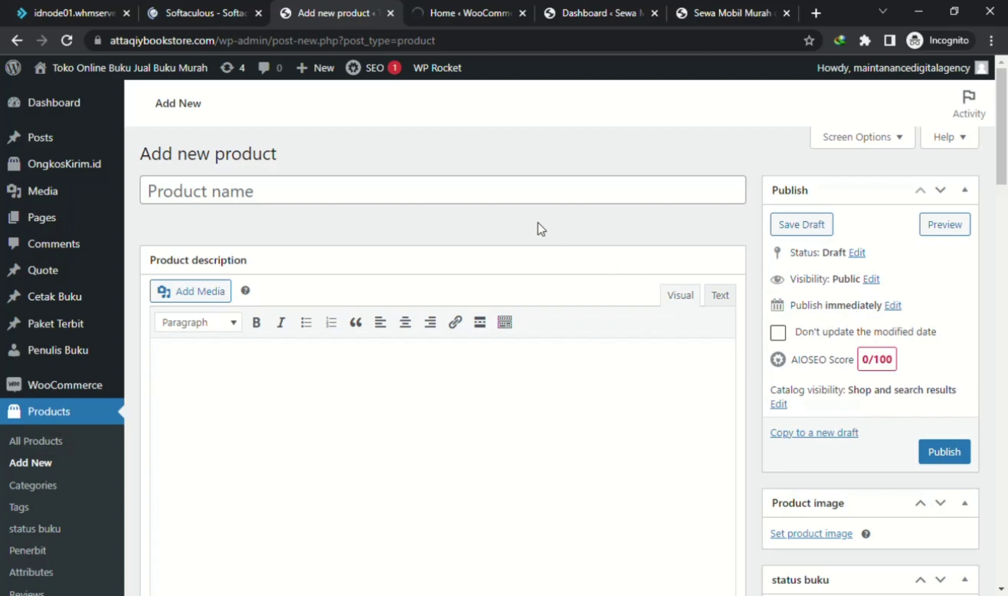
- Review the name and description fields of the new product form and collapse its AIOSEO Settings box
{"action": "left_click", "coordinate": [230, 204]}
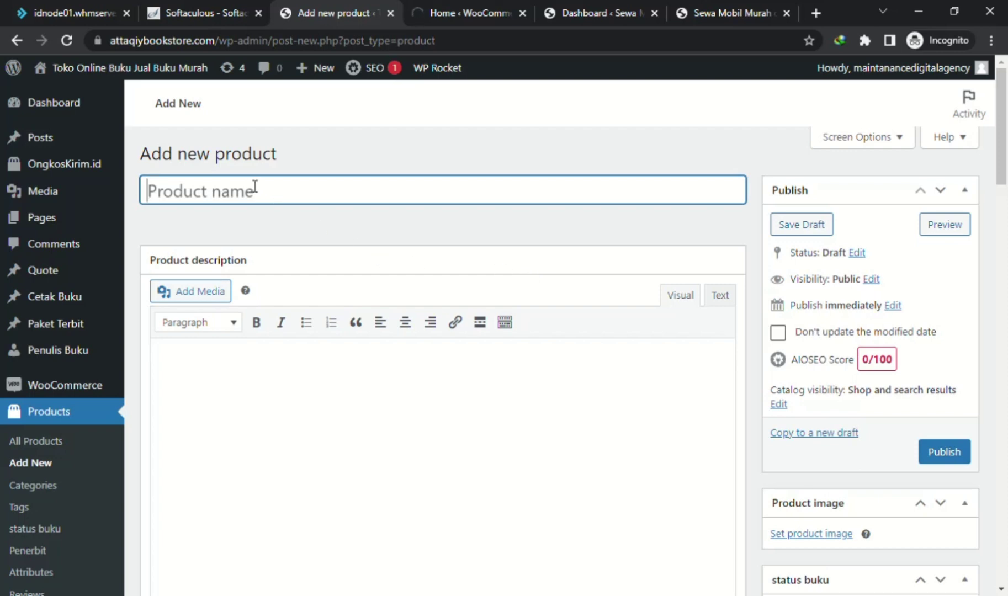
{"action": "scroll", "coordinate": [243, 189], "scroll_direction": "down", "scroll_amount": 2}
{"action": "left_click", "coordinate": [303, 305]}
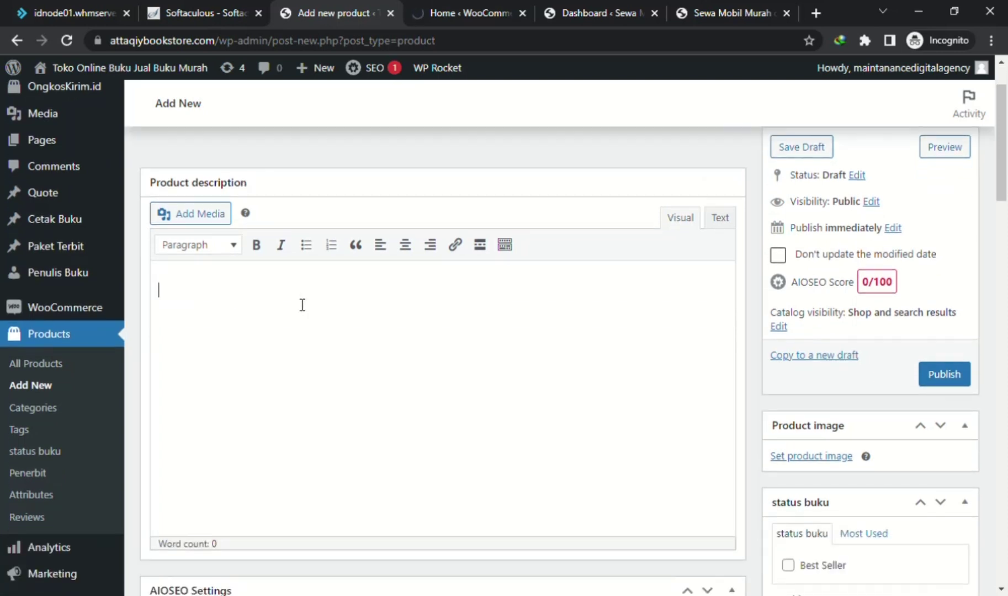
{"action": "scroll", "coordinate": [376, 369], "scroll_direction": "down", "scroll_amount": 7}
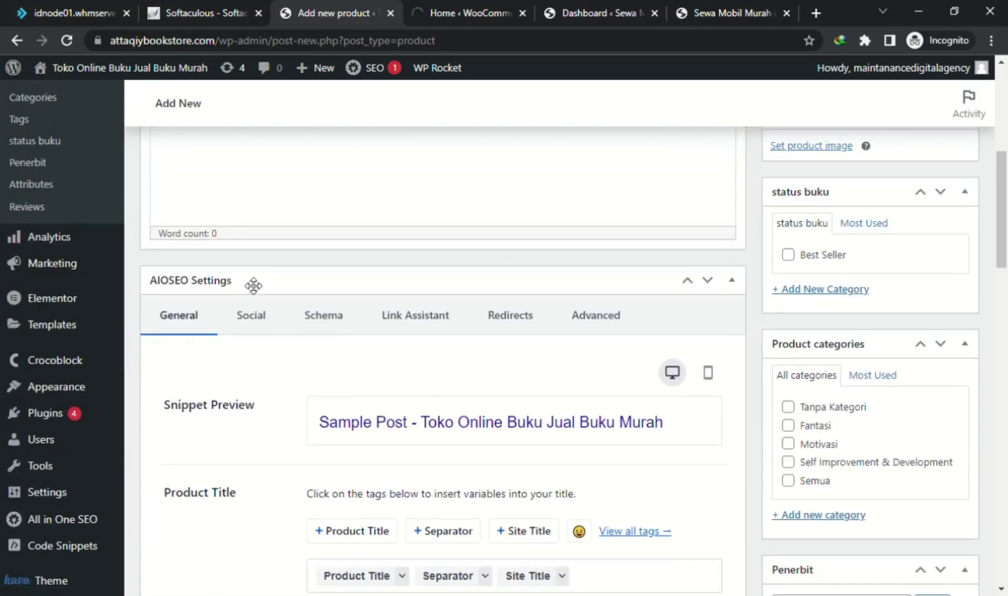
{"action": "scroll", "coordinate": [232, 276], "scroll_direction": "up", "scroll_amount": 5}
{"action": "scroll", "coordinate": [212, 264], "scroll_direction": "down", "scroll_amount": 7}
{"action": "scroll", "coordinate": [484, 360], "scroll_direction": "up", "scroll_amount": 4}
{"action": "left_click", "coordinate": [732, 280]}
{"action": "scroll", "coordinate": [266, 278], "scroll_direction": "up", "scroll_amount": 3}
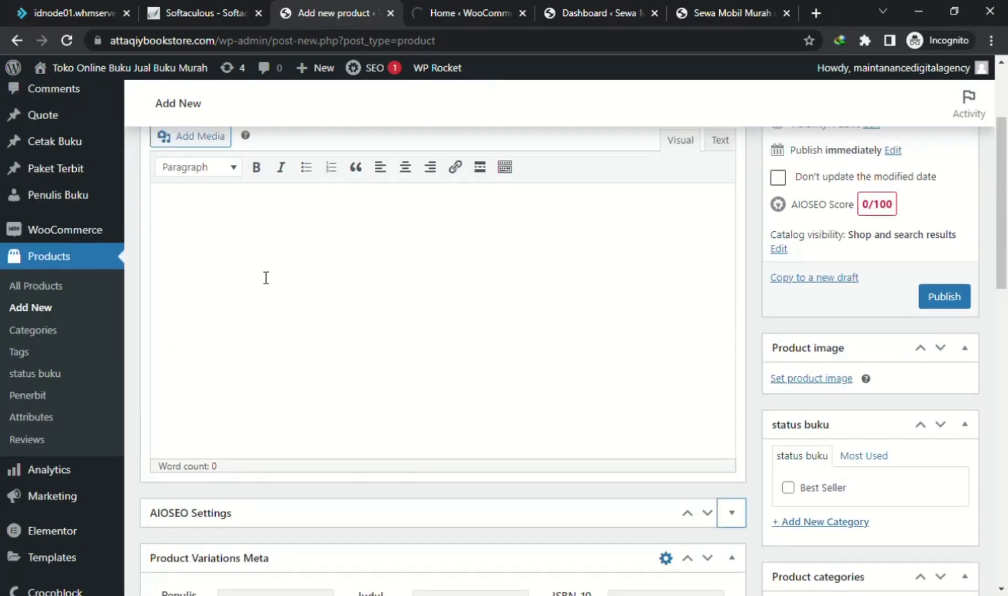
{"action": "scroll", "coordinate": [265, 278], "scroll_direction": "down", "scroll_amount": 1}
{"action": "scroll", "coordinate": [264, 278], "scroll_direction": "up", "scroll_amount": 5}
{"action": "scroll", "coordinate": [343, 158], "scroll_direction": "down", "scroll_amount": 9}
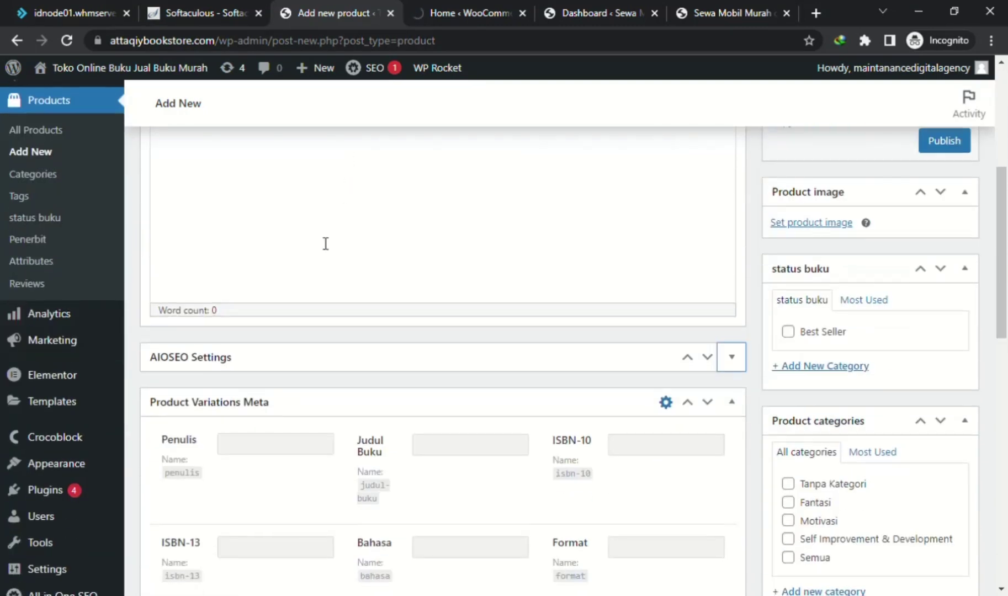
- Examine the Product Variations Meta fields for author, book title, ISBN, language and format, along with the Product data box
{"action": "left_click", "coordinate": [272, 293]}
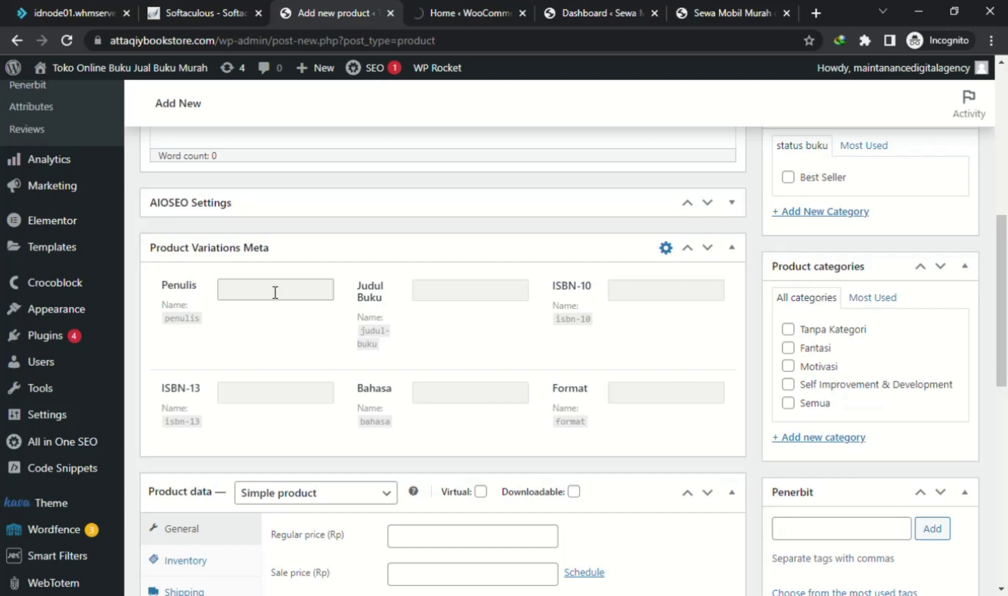
{"action": "scroll", "coordinate": [265, 304], "scroll_direction": "down", "scroll_amount": 1}
{"action": "scroll", "coordinate": [264, 303], "scroll_direction": "down", "scroll_amount": 5}
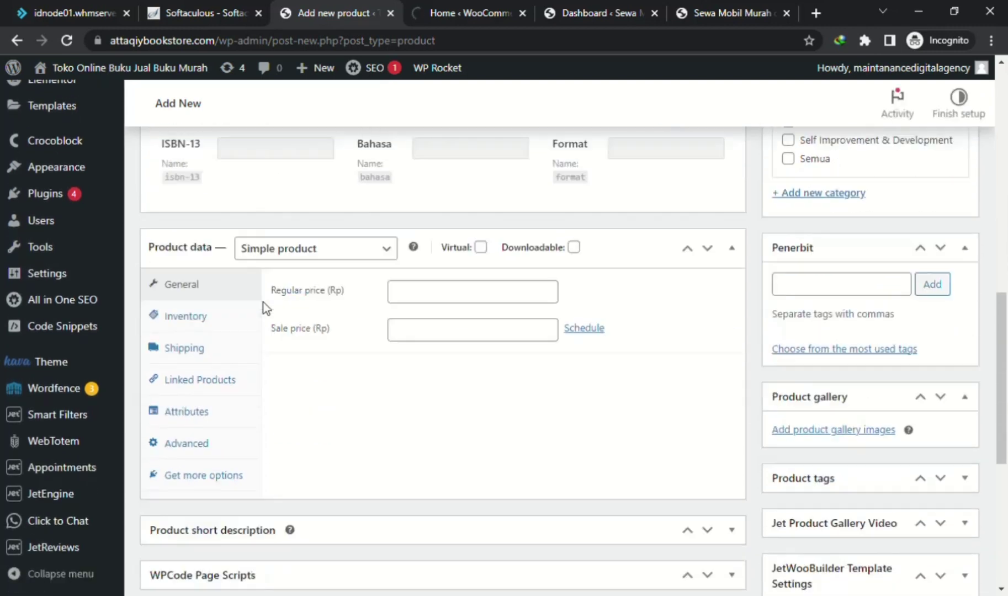
{"action": "scroll", "coordinate": [403, 299], "scroll_direction": "up", "scroll_amount": 4}
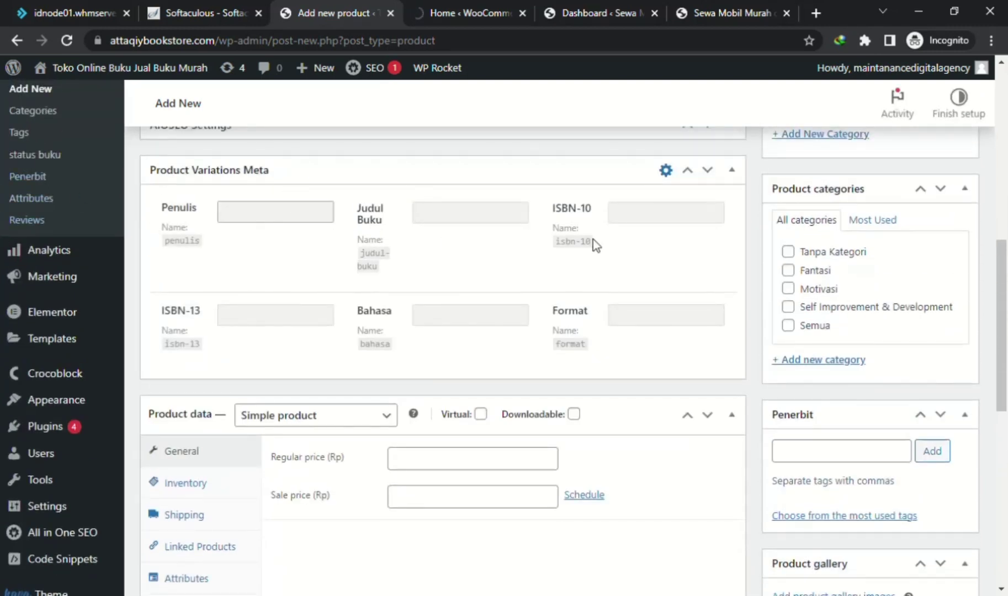
{"action": "left_click", "coordinate": [433, 215]}
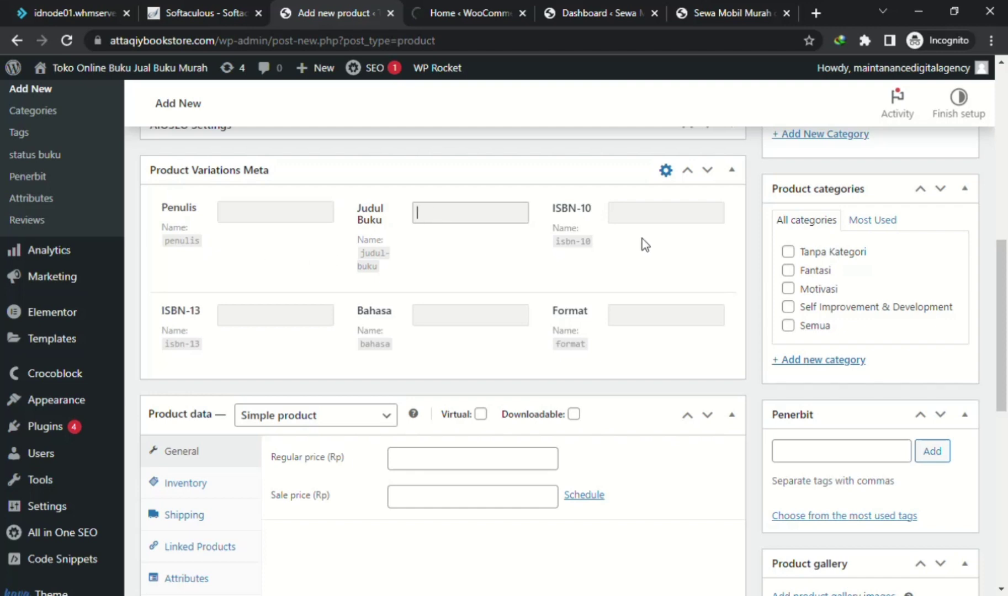
{"action": "left_click", "coordinate": [653, 222]}
{"action": "left_click", "coordinate": [458, 323]}
{"action": "left_click", "coordinate": [661, 324]}
{"action": "scroll", "coordinate": [409, 323], "scroll_direction": "down", "scroll_amount": 3}
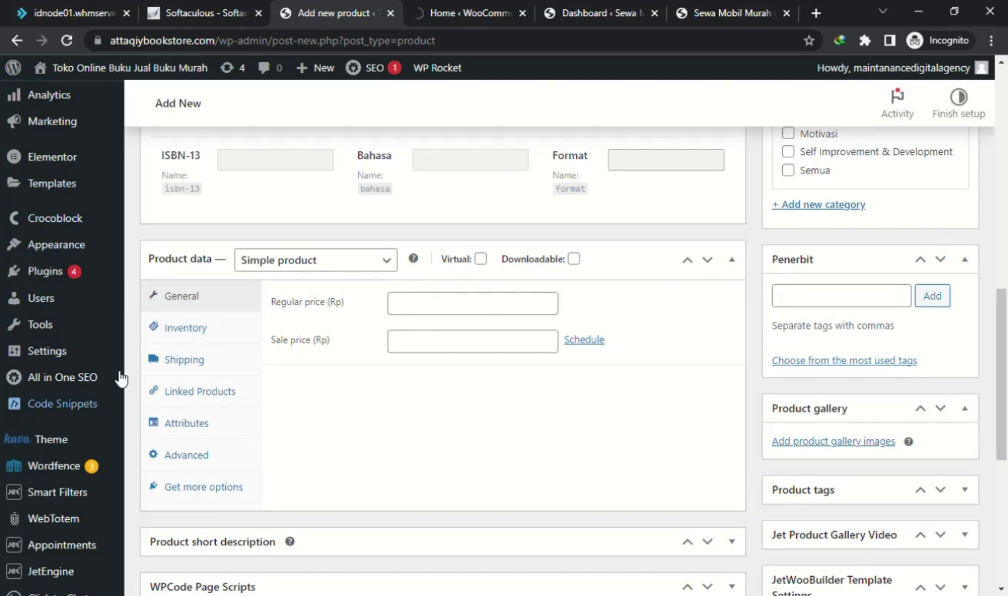
- Set the product's regular price to 50000 and its sale price to 20000
{"action": "left_click", "coordinate": [411, 313]}
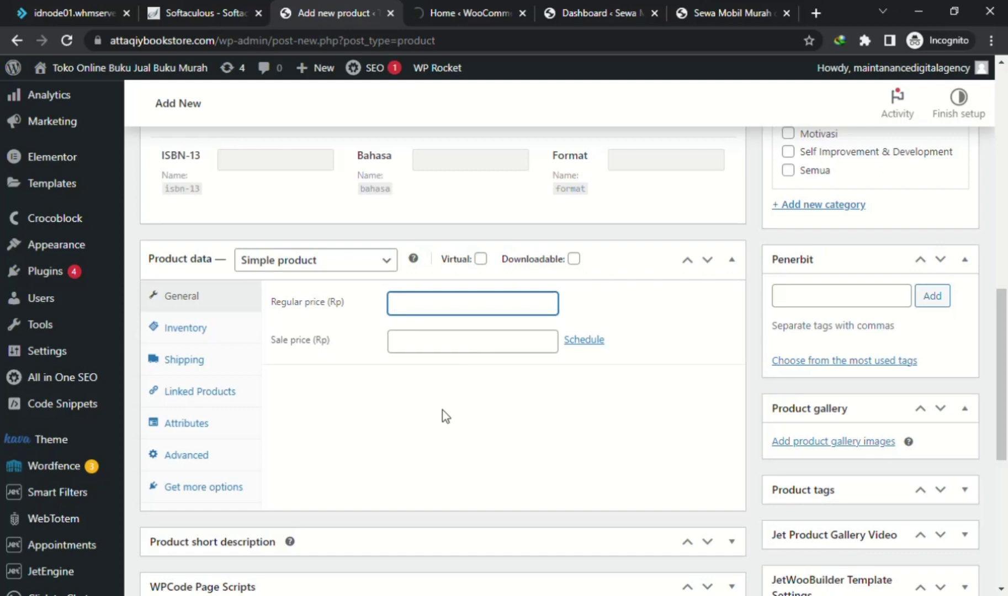
{"action": "type", "text": "5"}
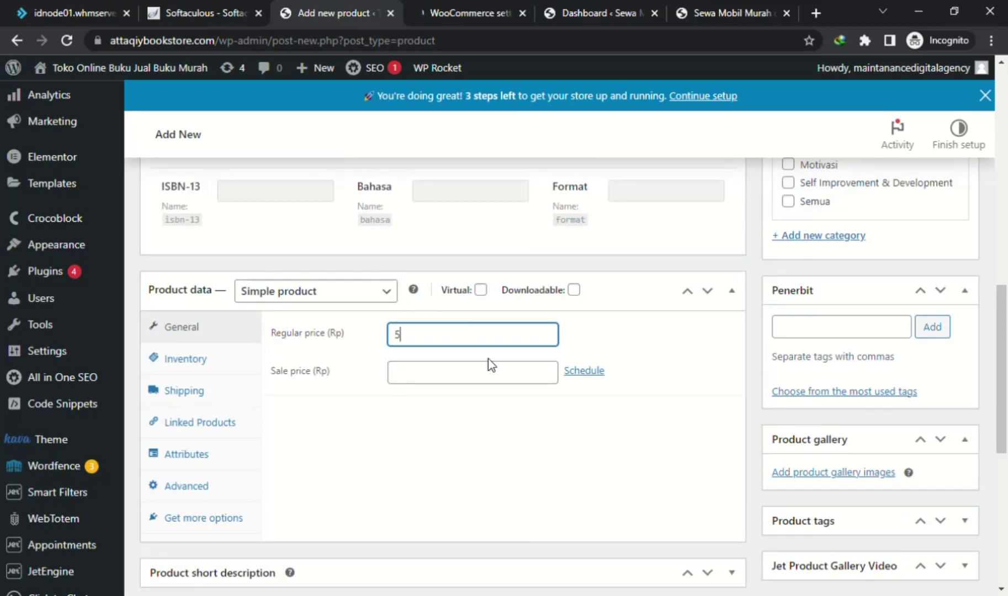
{"action": "type", "text": "0000"}
{"action": "left_click", "coordinate": [504, 374]}
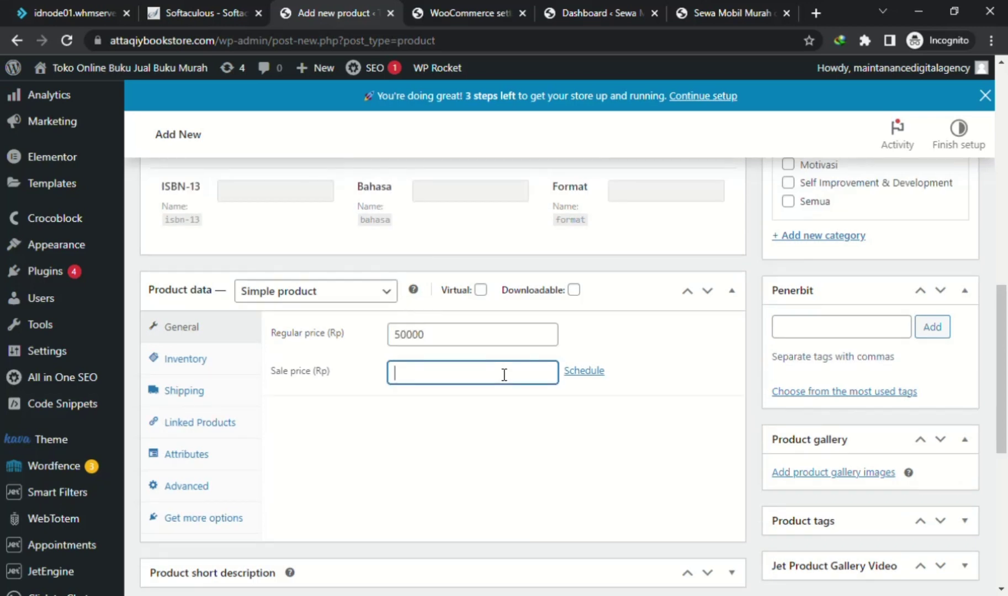
{"action": "type", "text": "20000"}
{"action": "left_click_drag", "start_coordinate": [398, 374], "coordinate": [428, 378]}
{"action": "left_click", "coordinate": [406, 414]}
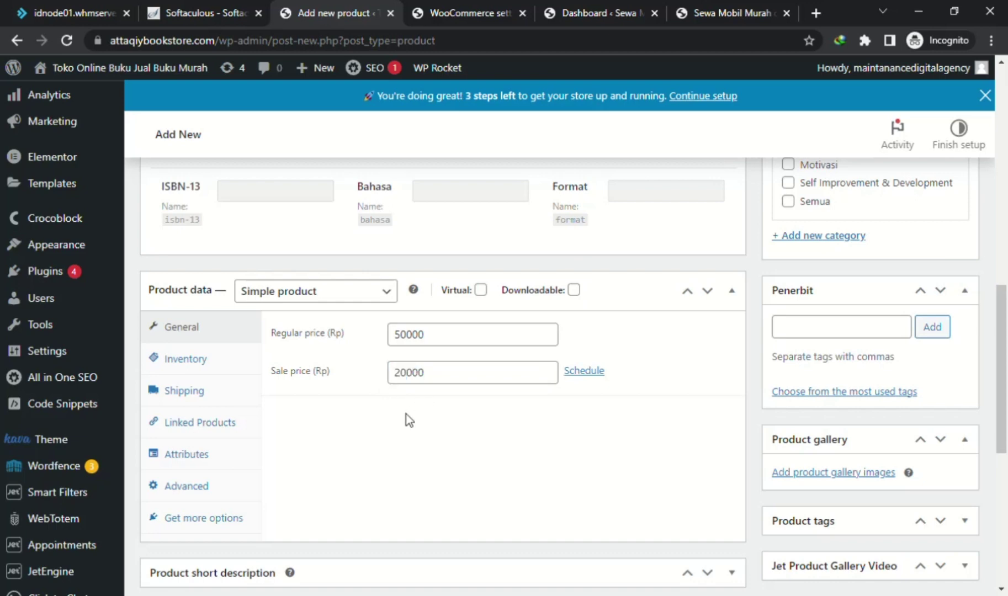
- Turn on stock level management in the product's inventory data and select its stock quantity for editing
{"action": "left_click", "coordinate": [202, 363]}
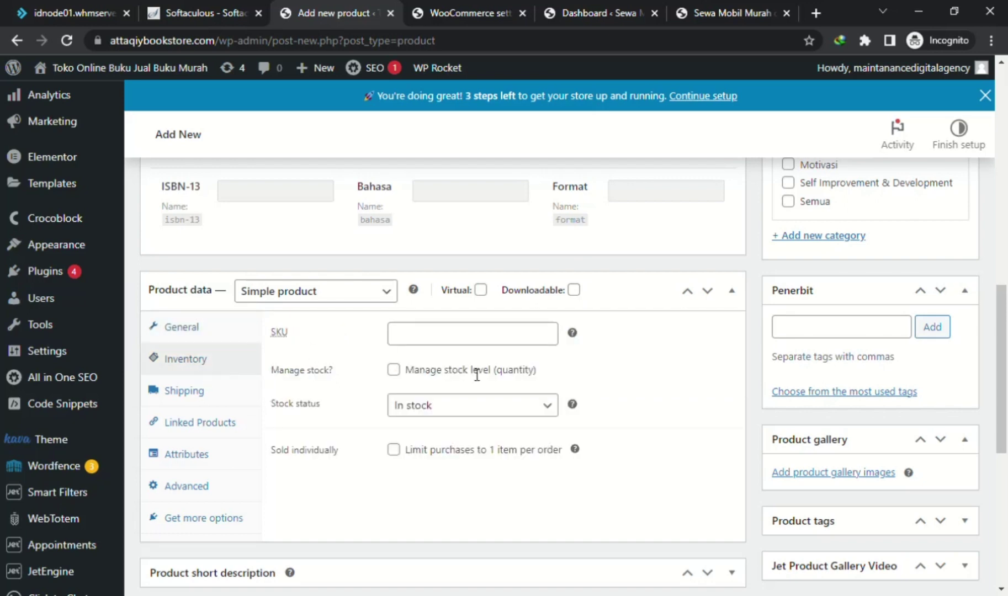
{"action": "left_click", "coordinate": [475, 339]}
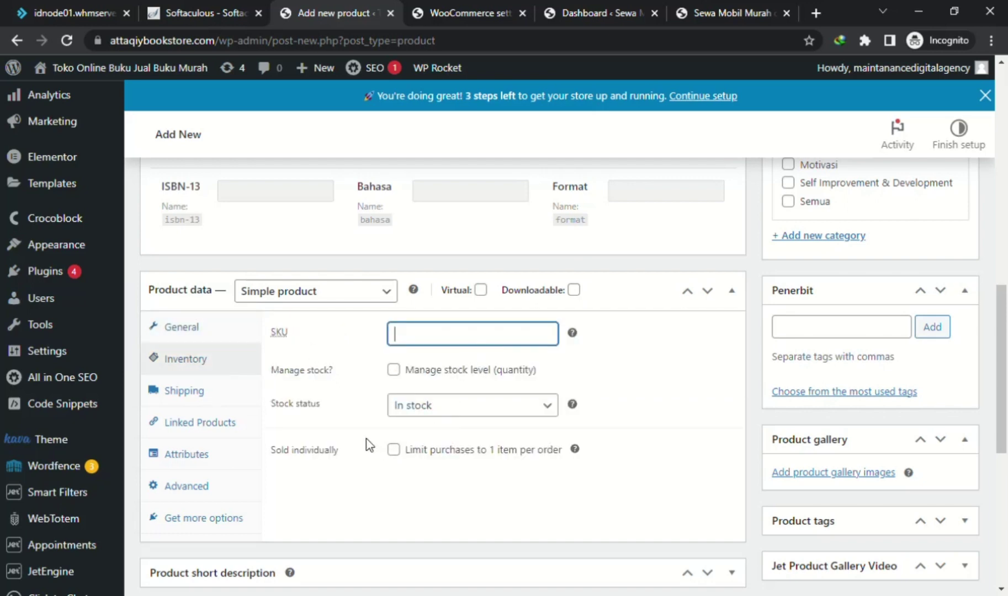
{"action": "scroll", "coordinate": [415, 318], "scroll_direction": "down", "scroll_amount": 2}
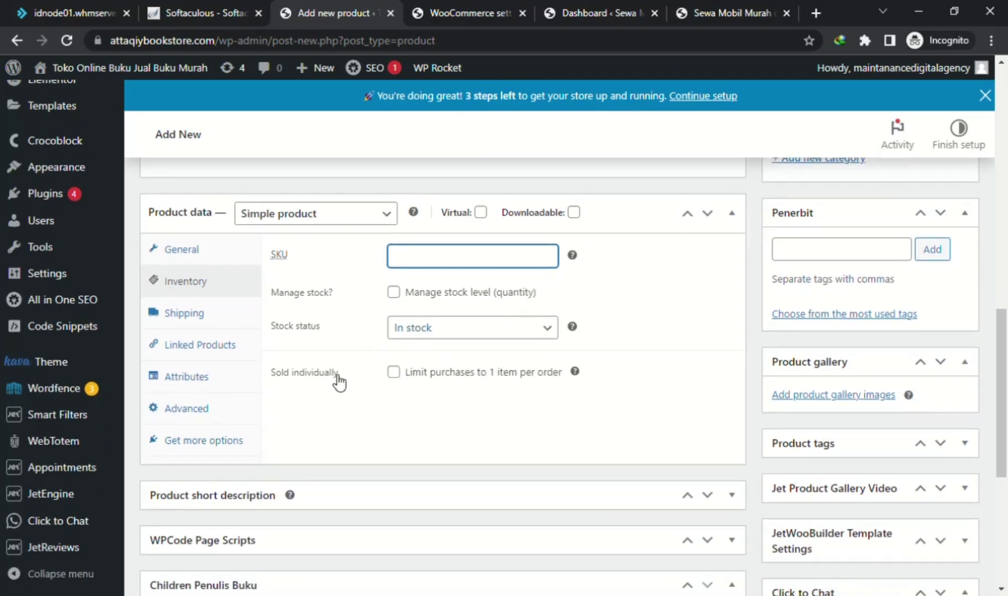
{"action": "left_click", "coordinate": [394, 292]}
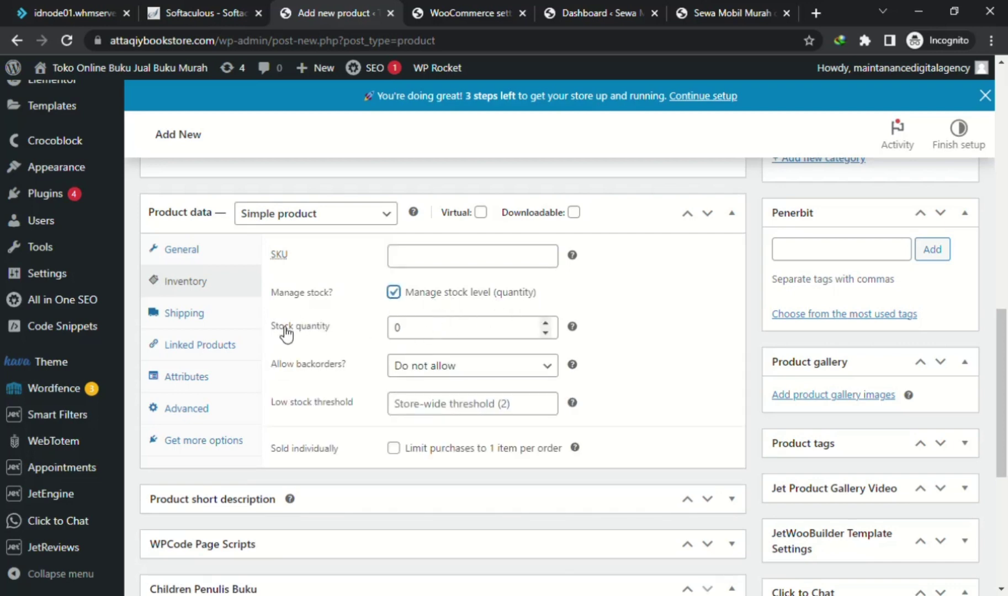
{"action": "left_click", "coordinate": [414, 328]}
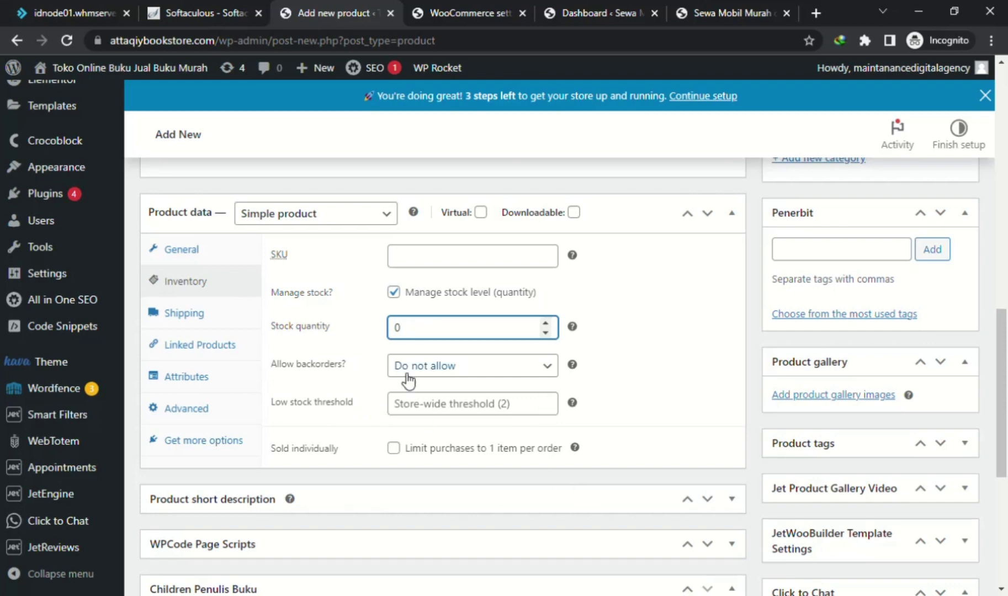
- Examine the weight and dimension fields in the product's shipping data
{"action": "left_click", "coordinate": [209, 326]}
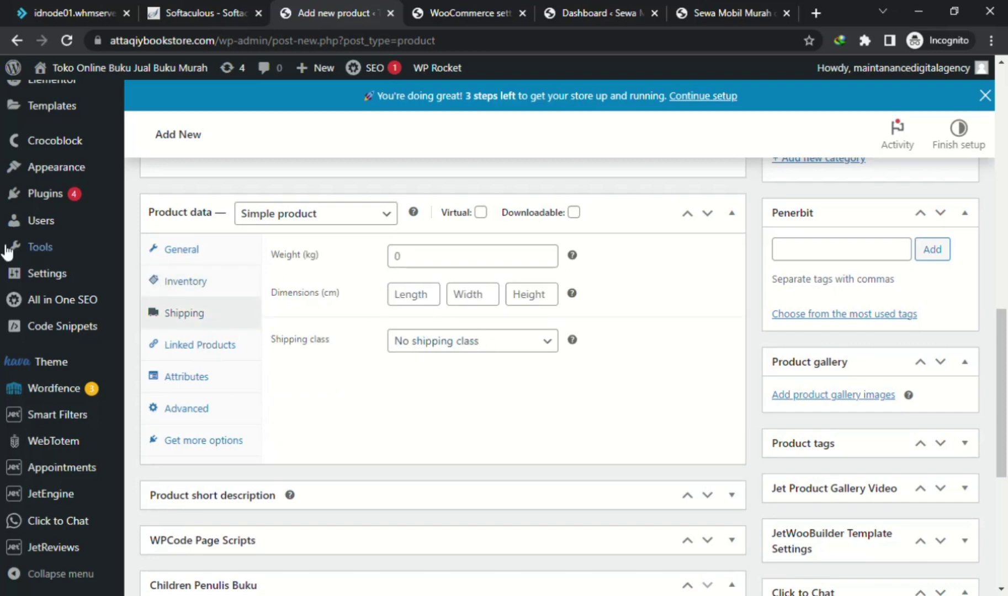
{"action": "left_click", "coordinate": [441, 261]}
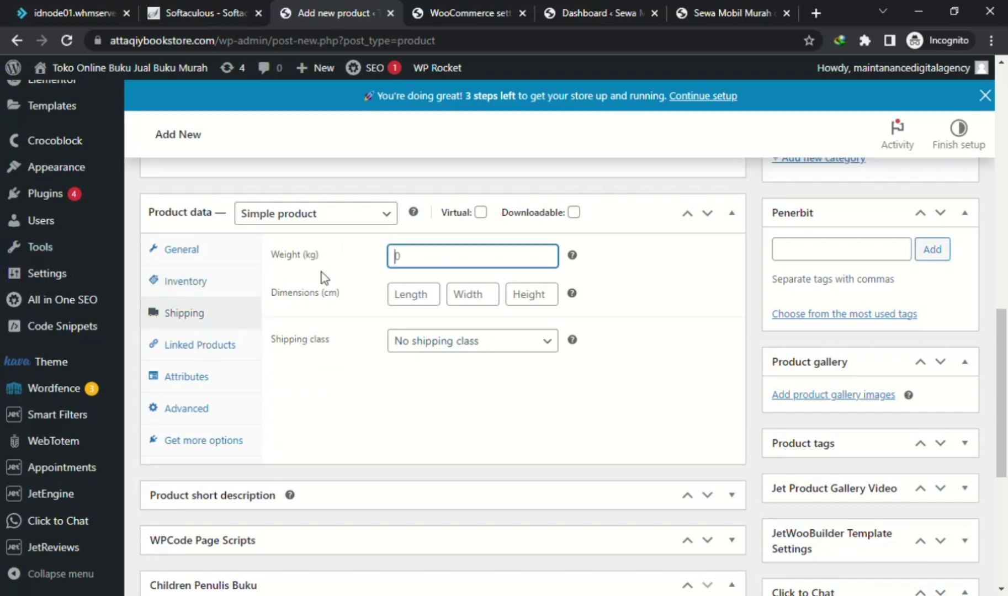
{"action": "left_click", "coordinate": [411, 298]}
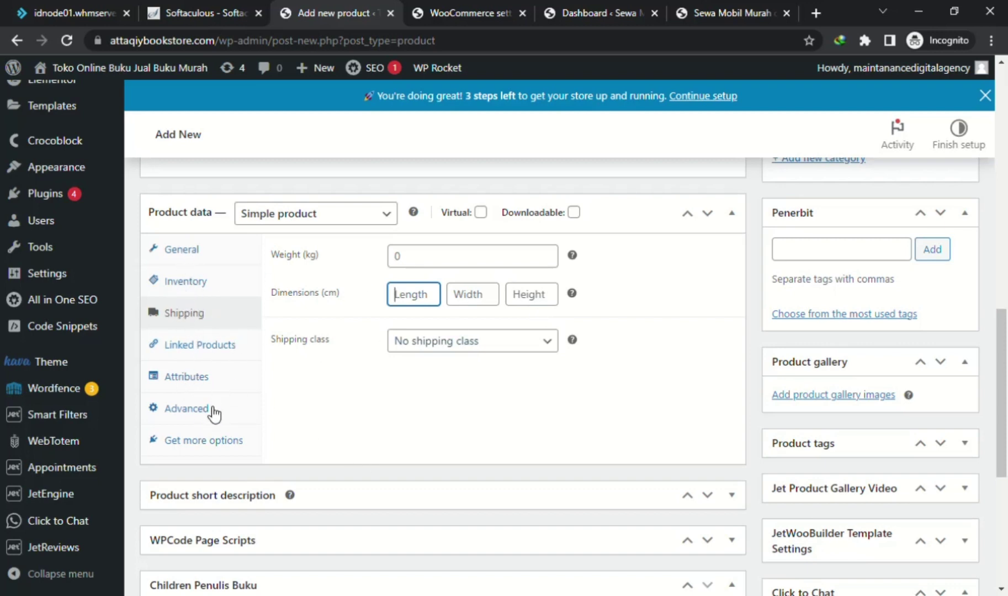
- Look through the product's attributes, linked products, advanced settings and recommended extensions, and return to its general pricing data
{"action": "left_click", "coordinate": [195, 377]}
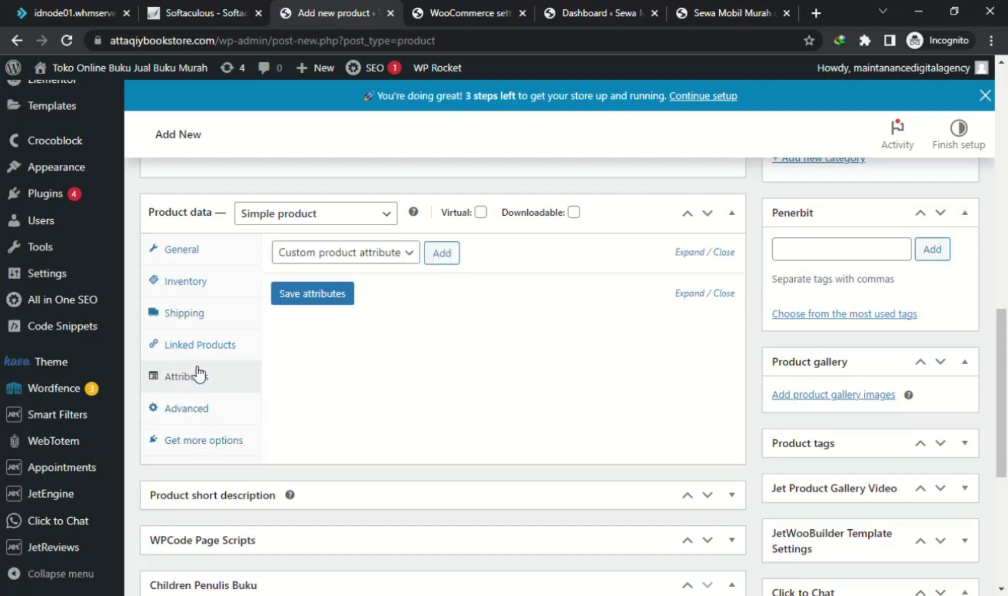
{"action": "left_click", "coordinate": [202, 354]}
{"action": "left_click", "coordinate": [202, 407]}
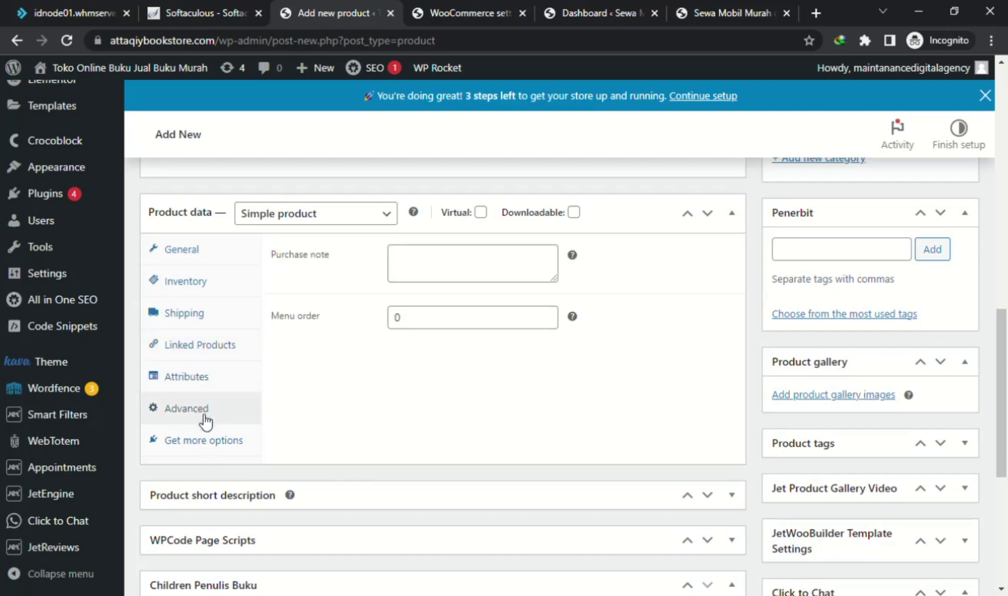
{"action": "left_click", "coordinate": [212, 436]}
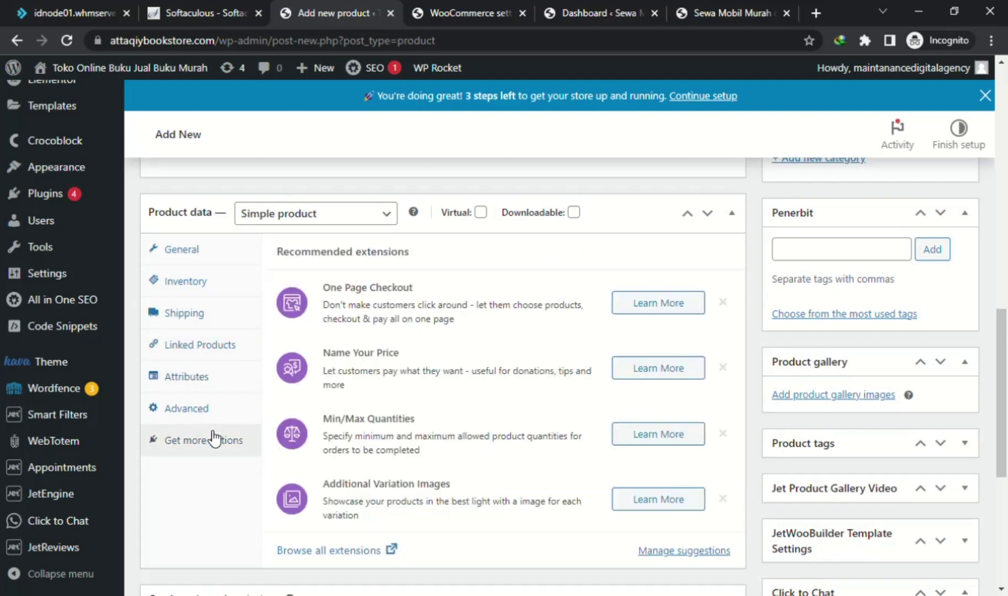
{"action": "left_click", "coordinate": [200, 312]}
{"action": "left_click", "coordinate": [205, 285]}
{"action": "left_click", "coordinate": [166, 253]}
- Examine the Children Penulis Buku box, the product categories and the product image box of the new product form
{"action": "scroll", "coordinate": [354, 409], "scroll_direction": "down", "scroll_amount": 4}
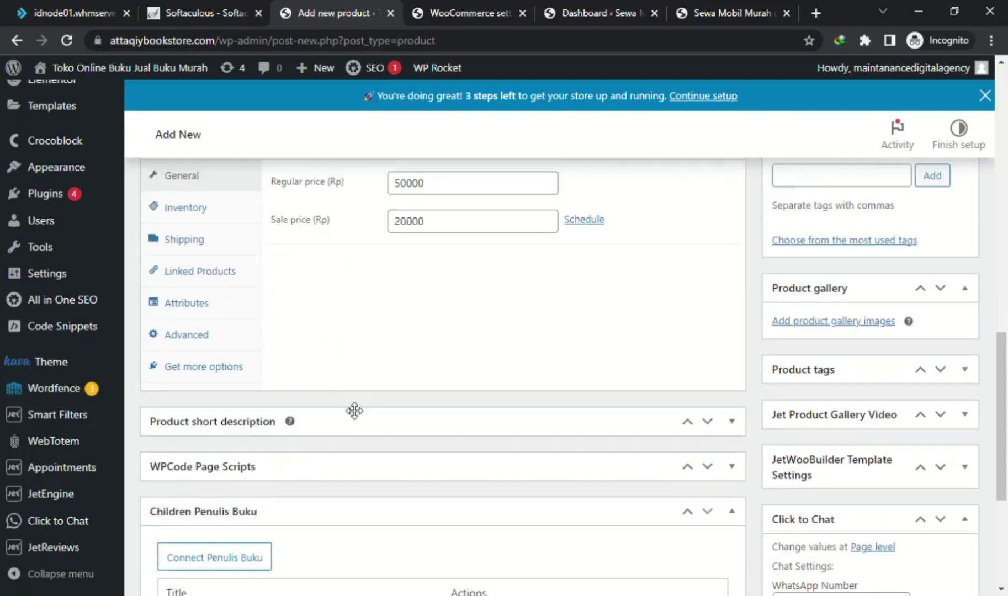
{"action": "scroll", "coordinate": [290, 376], "scroll_direction": "down", "scroll_amount": 2}
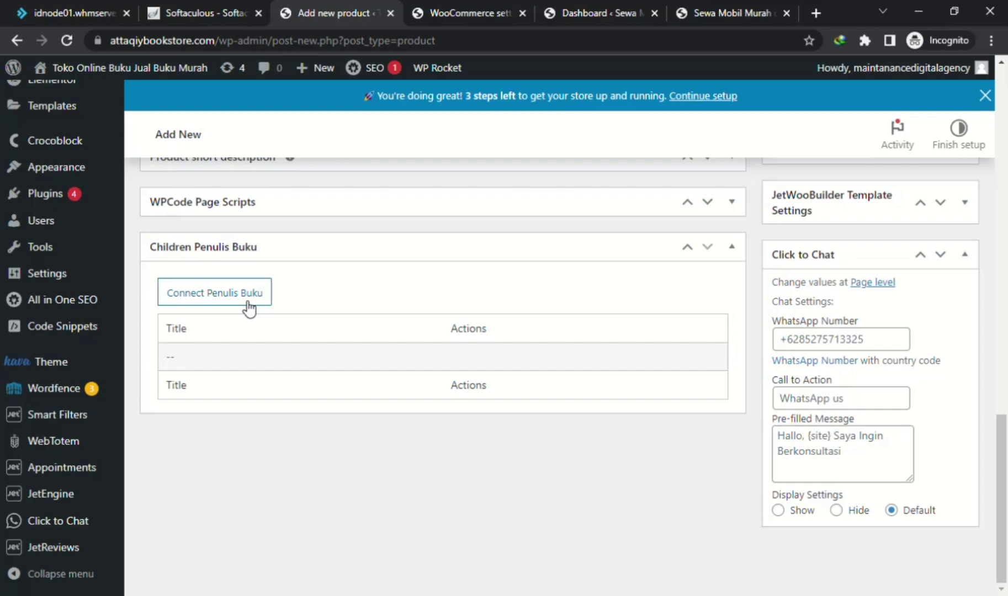
{"action": "scroll", "coordinate": [386, 419], "scroll_direction": "up", "scroll_amount": 15}
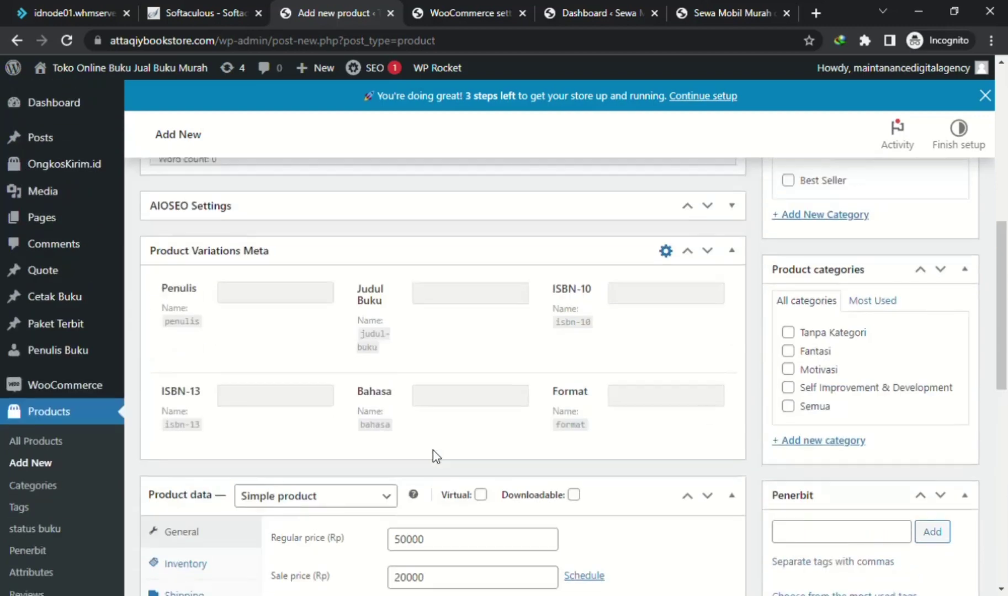
{"action": "scroll", "coordinate": [442, 446], "scroll_direction": "down", "scroll_amount": 6}
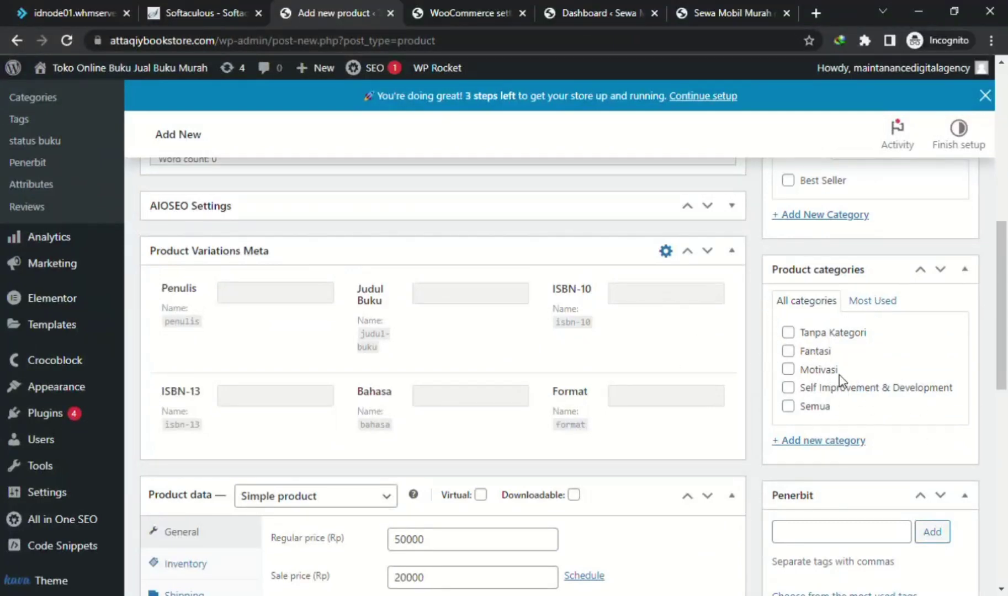
{"action": "scroll", "coordinate": [819, 344], "scroll_direction": "up", "scroll_amount": 3}
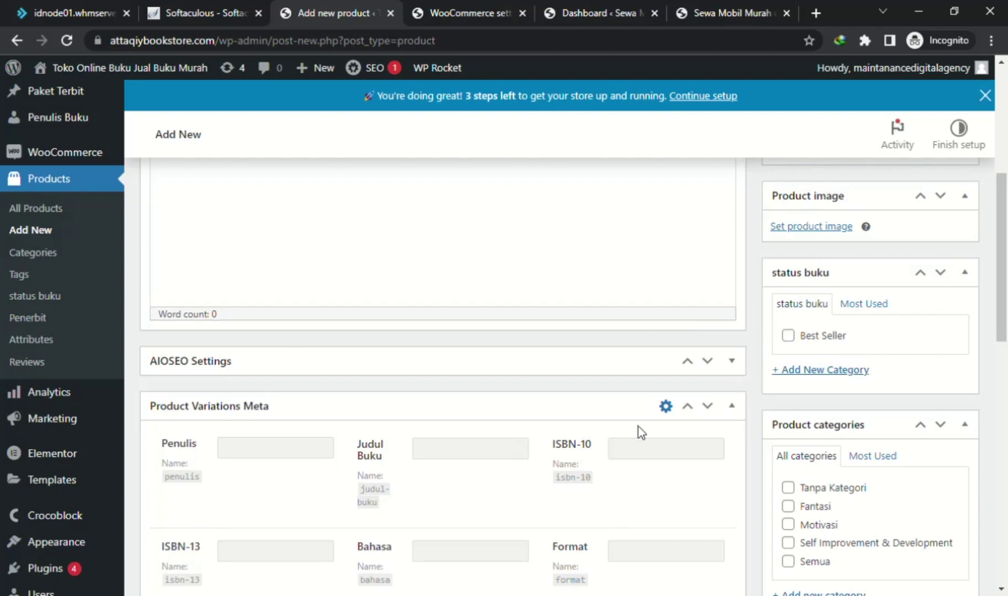
{"action": "scroll", "coordinate": [629, 333], "scroll_direction": "up", "scroll_amount": 3}
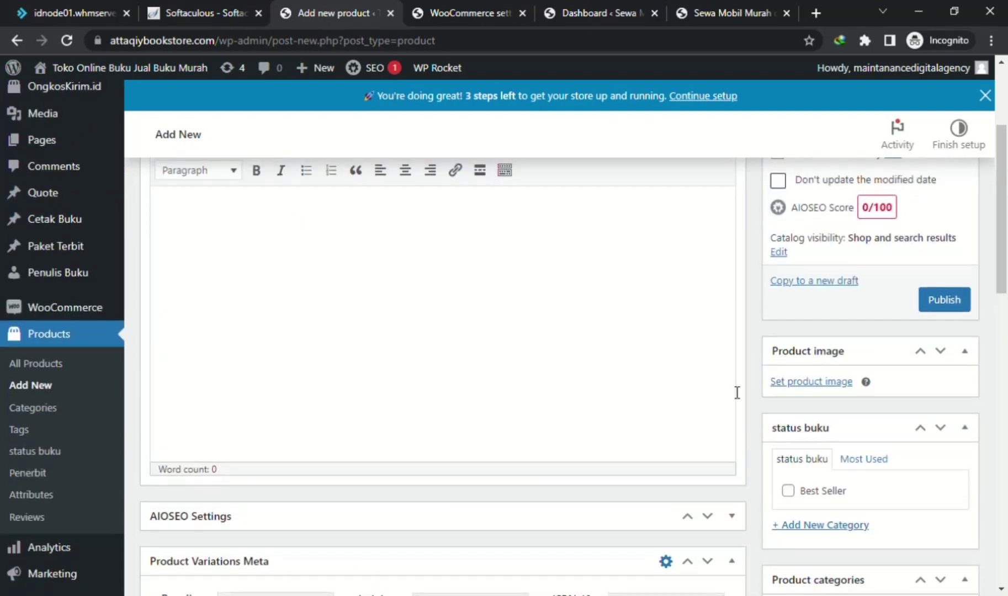
{"action": "scroll", "coordinate": [738, 393], "scroll_direction": "up", "scroll_amount": 2}
{"action": "scroll", "coordinate": [735, 392], "scroll_direction": "down", "scroll_amount": 8}
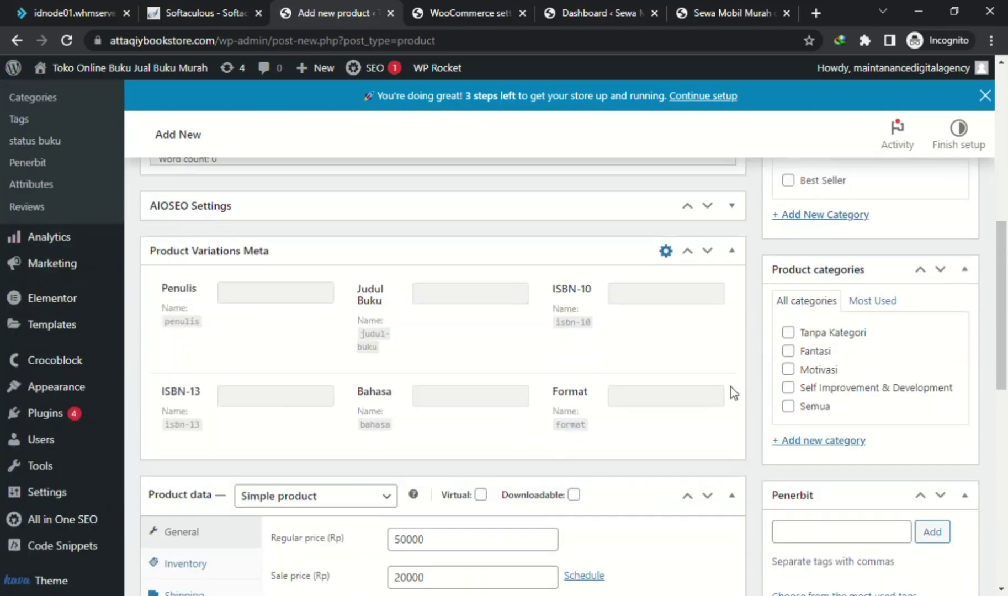
{"action": "scroll", "coordinate": [740, 414], "scroll_direction": "up", "scroll_amount": 6}
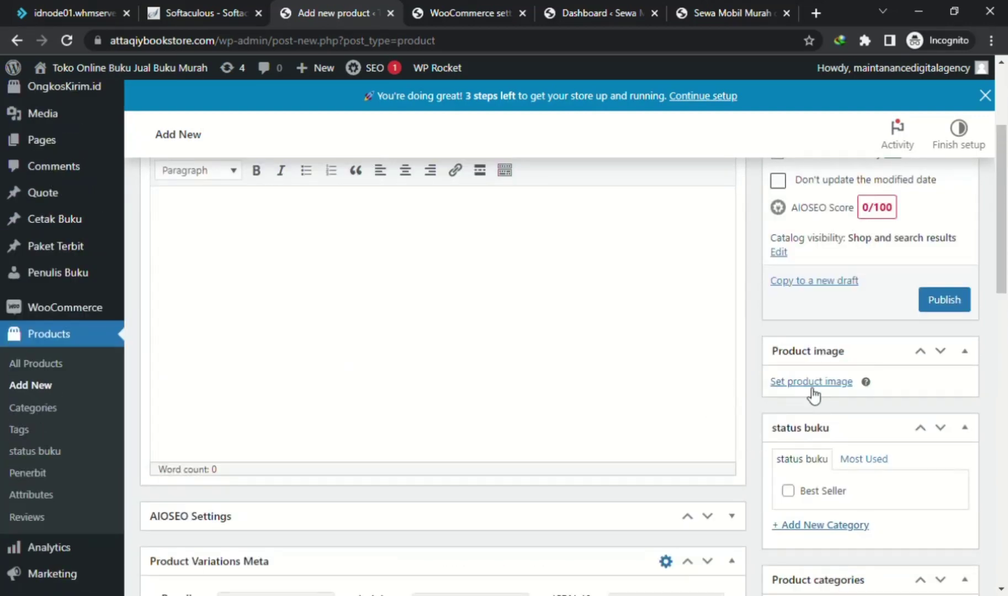
- Review the status buku, Click to Chat, Penerbit and product gallery boxes, and return to the product name
{"action": "scroll", "coordinate": [680, 462], "scroll_direction": "down", "scroll_amount": 10}
{"action": "scroll", "coordinate": [680, 464], "scroll_direction": "up", "scroll_amount": 5}
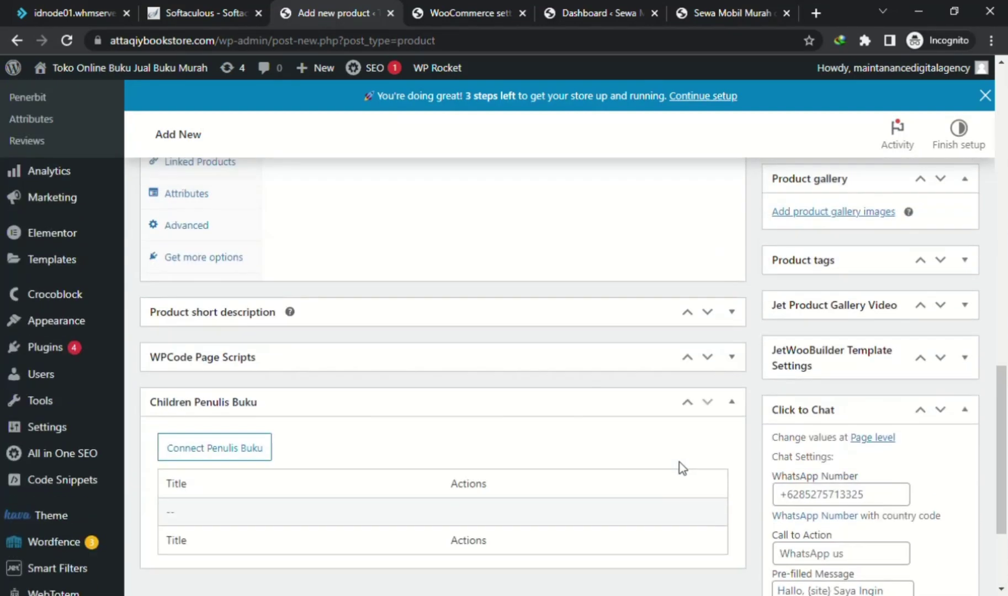
{"action": "scroll", "coordinate": [711, 445], "scroll_direction": "down", "scroll_amount": 6}
{"action": "scroll", "coordinate": [709, 444], "scroll_direction": "up", "scroll_amount": 12}
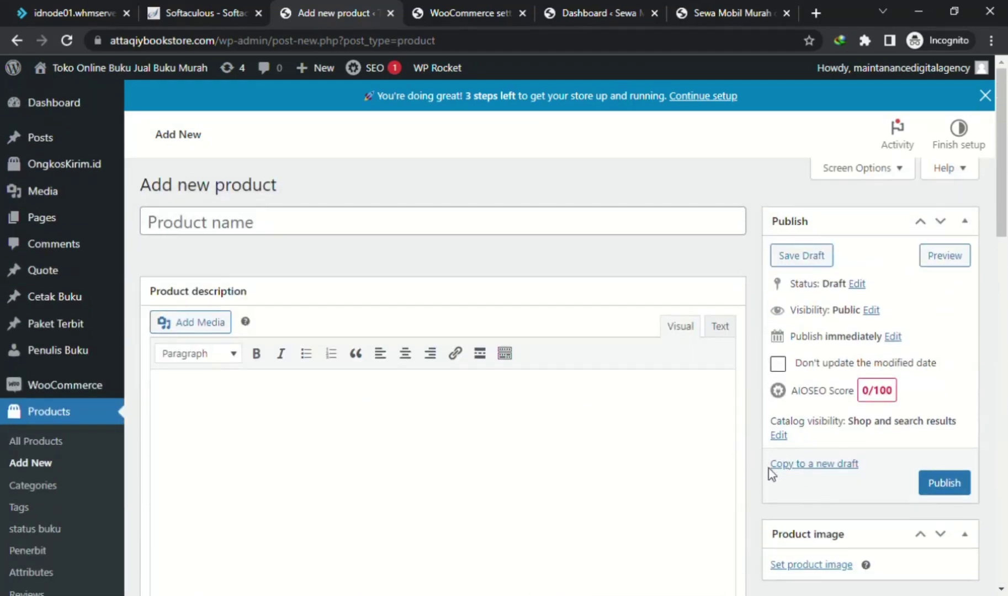
{"action": "scroll", "coordinate": [768, 468], "scroll_direction": "down", "scroll_amount": 3}
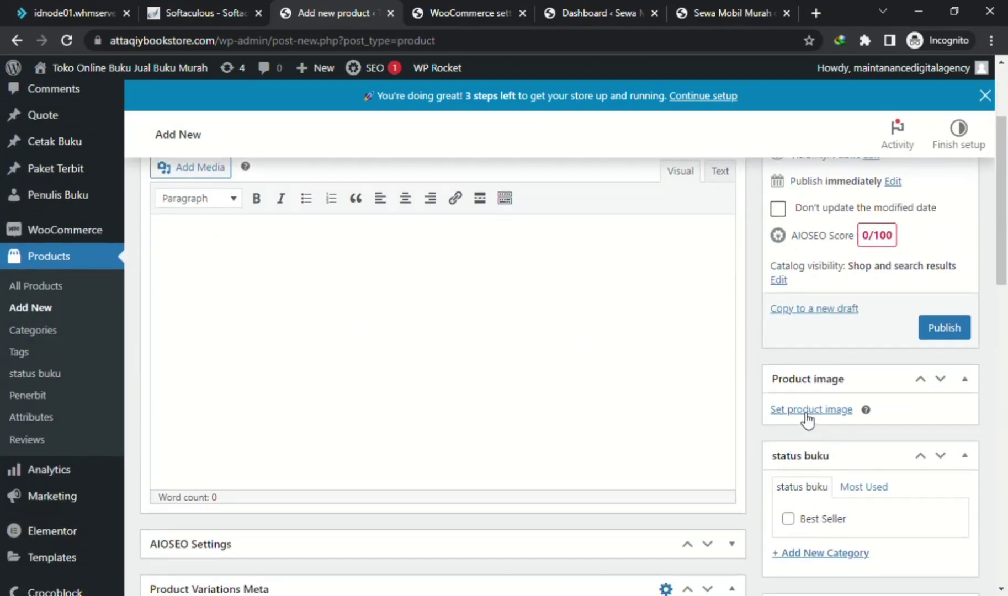
{"action": "scroll", "coordinate": [790, 434], "scroll_direction": "down", "scroll_amount": 10}
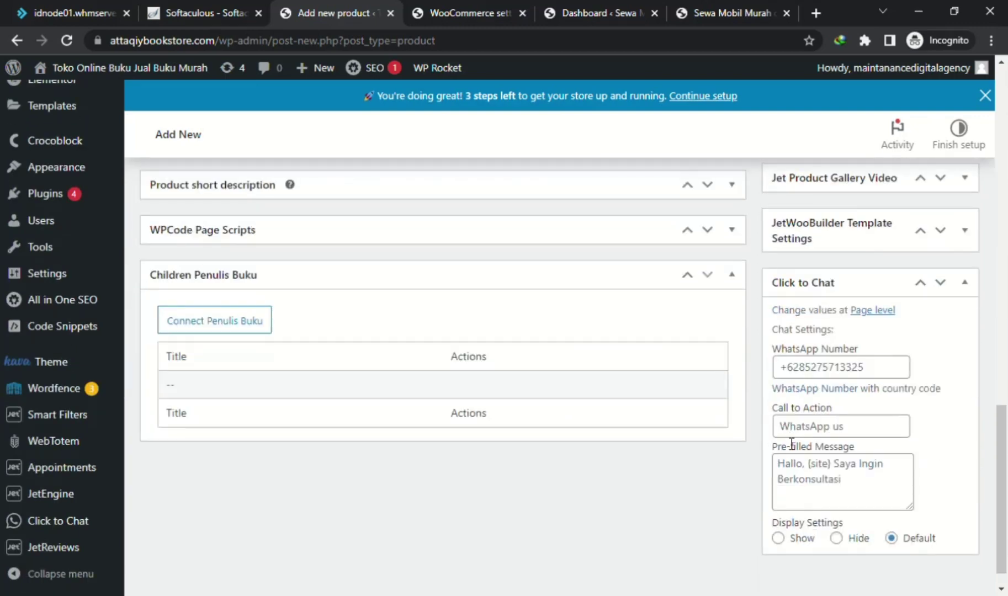
{"action": "scroll", "coordinate": [751, 527], "scroll_direction": "up", "scroll_amount": 10}
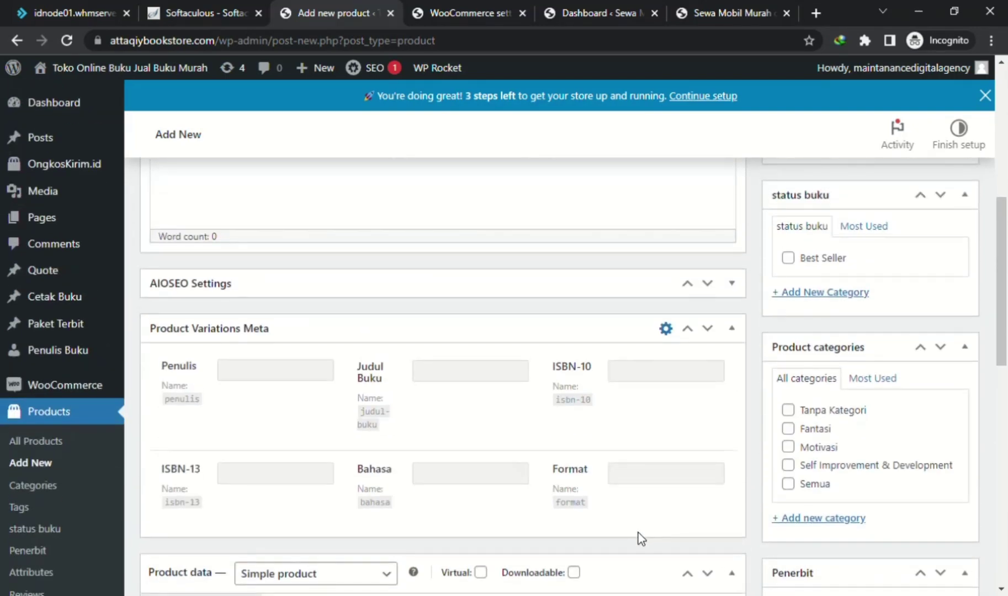
{"action": "scroll", "coordinate": [640, 536], "scroll_direction": "down", "scroll_amount": 3}
{"action": "scroll", "coordinate": [644, 538], "scroll_direction": "up", "scroll_amount": 7}
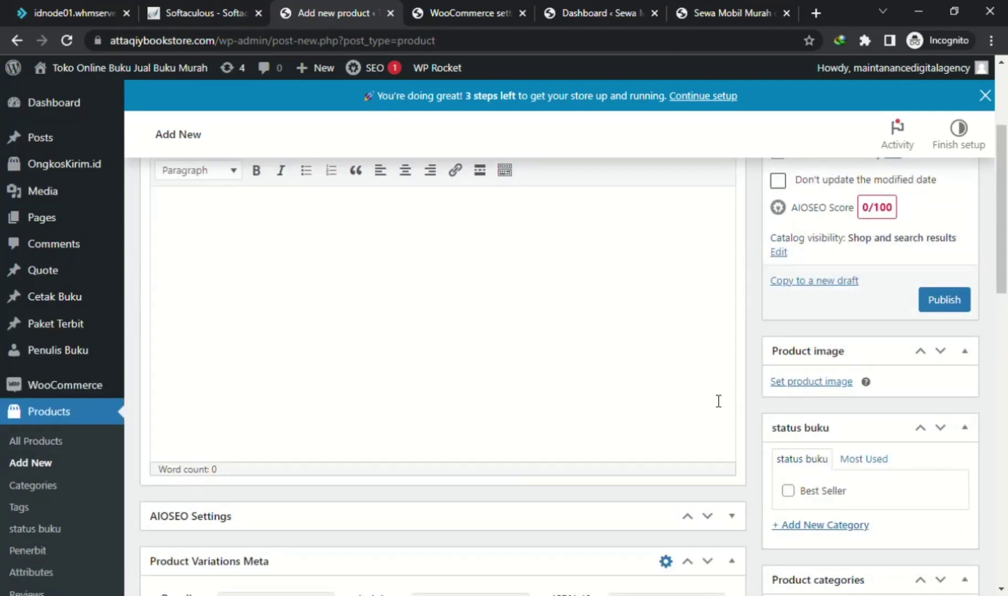
{"action": "scroll", "coordinate": [770, 535], "scroll_direction": "down", "scroll_amount": 7}
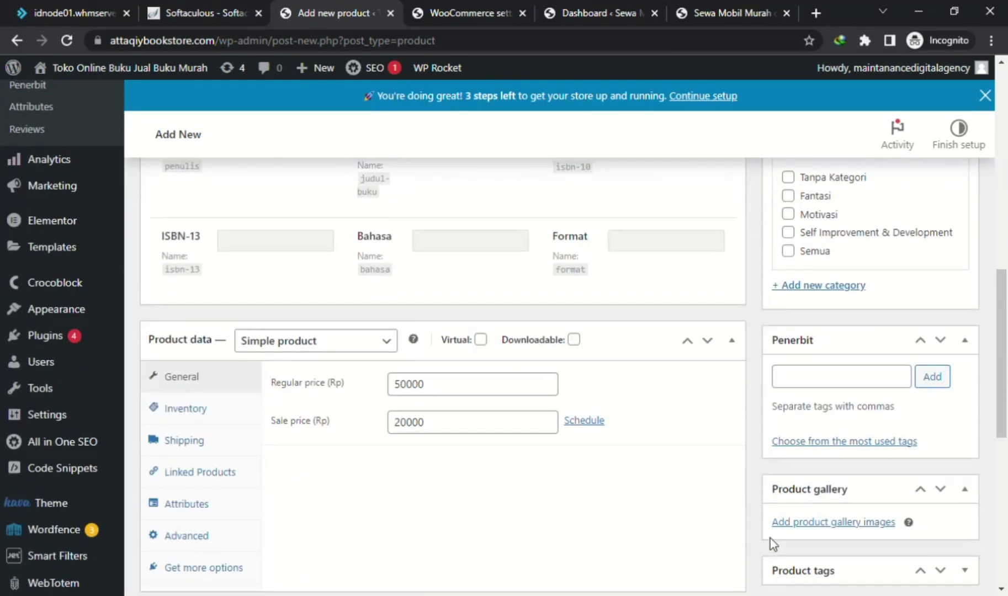
{"action": "left_click", "coordinate": [805, 387]}
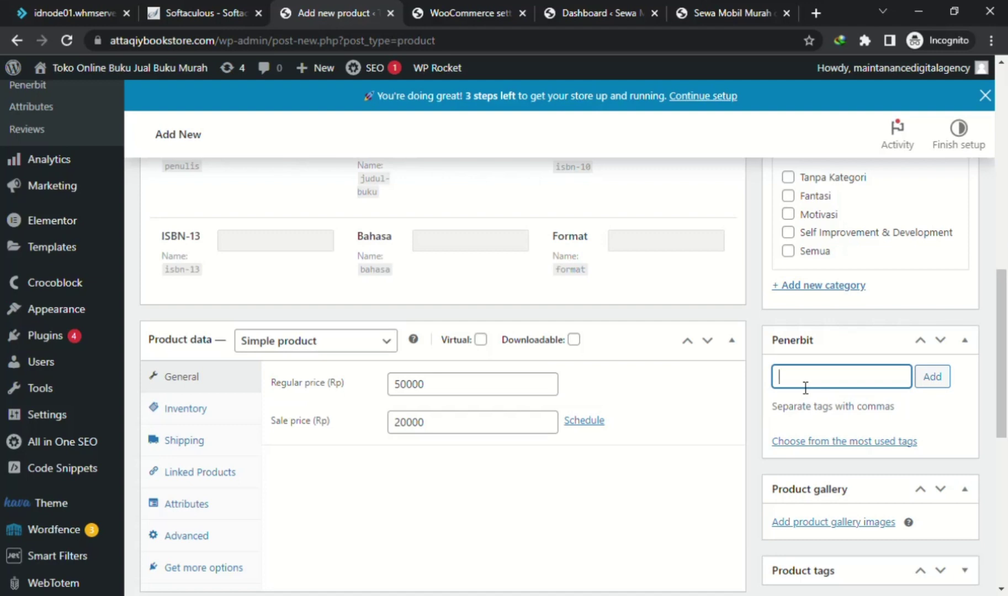
{"action": "scroll", "coordinate": [784, 397], "scroll_direction": "down", "scroll_amount": 3}
{"action": "scroll", "coordinate": [753, 428], "scroll_direction": "up", "scroll_amount": 10}
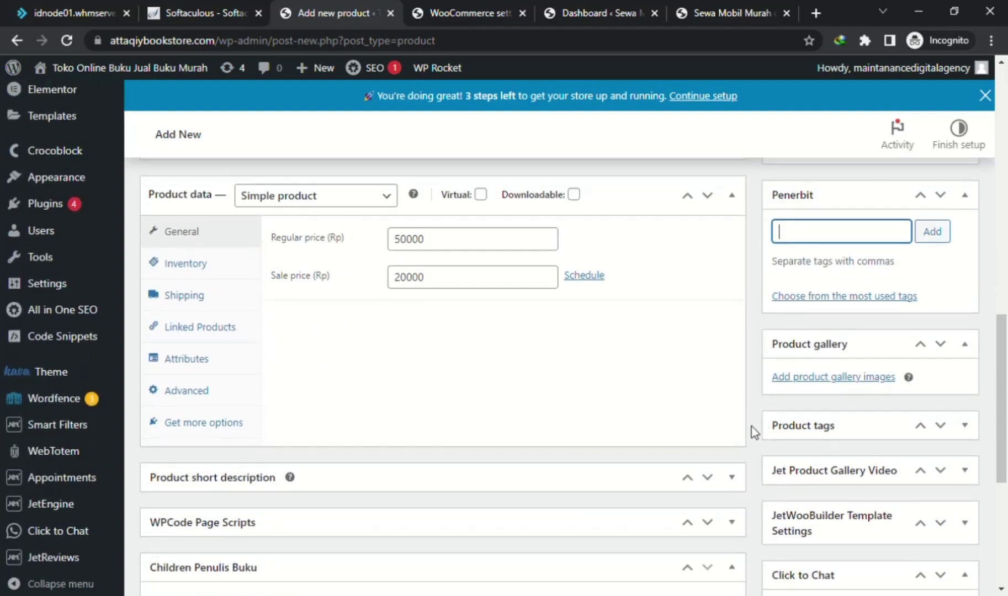
{"action": "scroll", "coordinate": [754, 432], "scroll_direction": "up", "scroll_amount": 5}
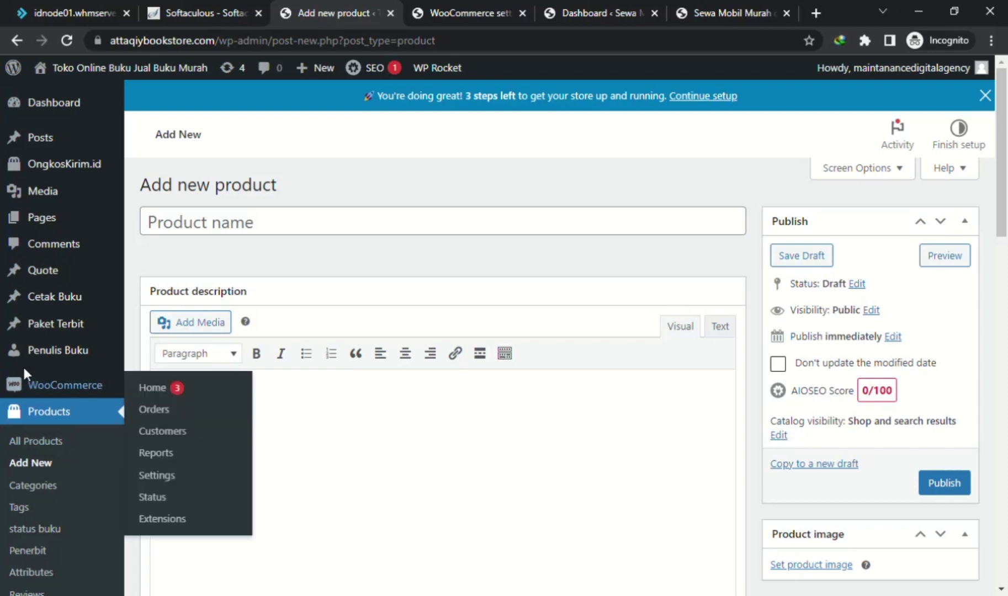
- List the Paket Terbit entries and open Terbit Buku Anak for editing
{"action": "left_click", "coordinate": [49, 334]}
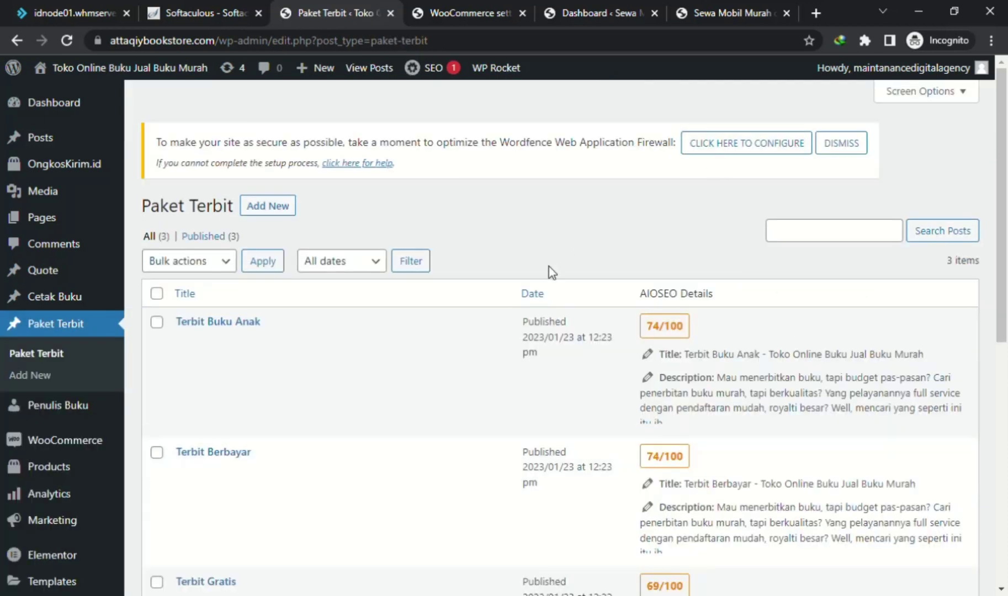
{"action": "scroll", "coordinate": [277, 317], "scroll_direction": "down", "scroll_amount": 4}
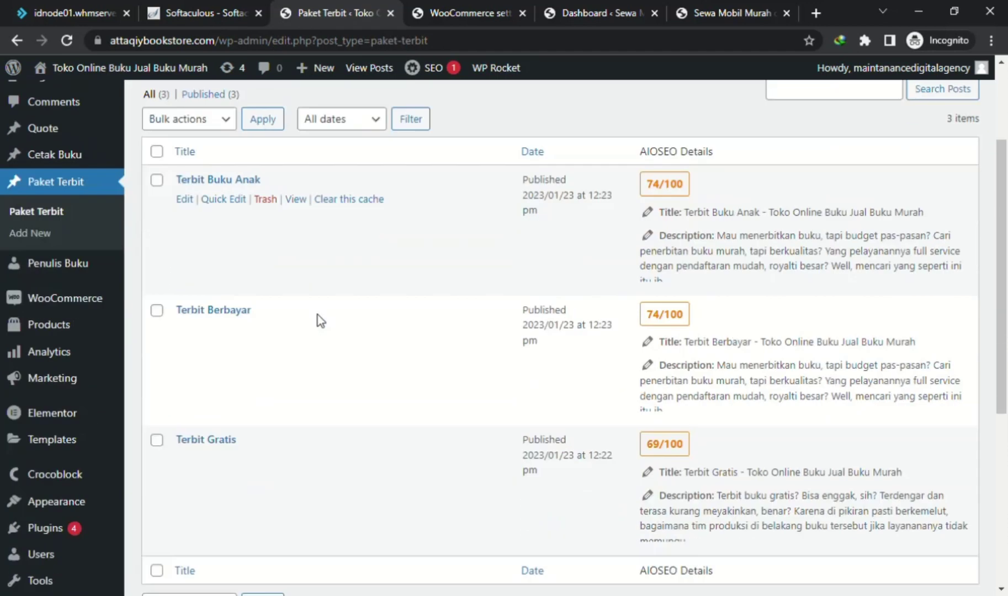
{"action": "scroll", "coordinate": [278, 207], "scroll_direction": "up", "scroll_amount": 1}
{"action": "left_click", "coordinate": [185, 187]}
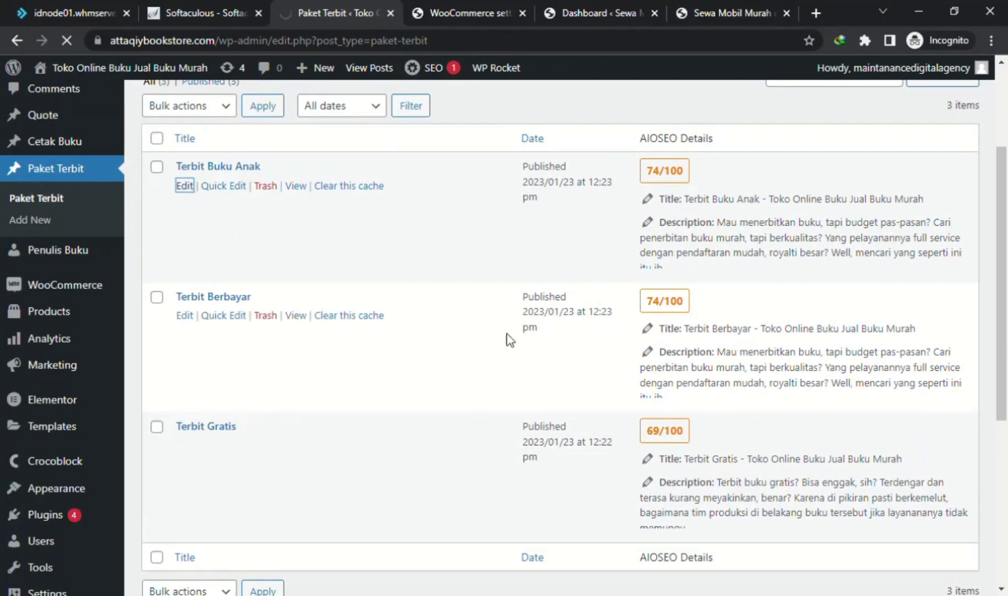
{"action": "scroll", "coordinate": [214, 332], "scroll_direction": "up", "scroll_amount": 3}
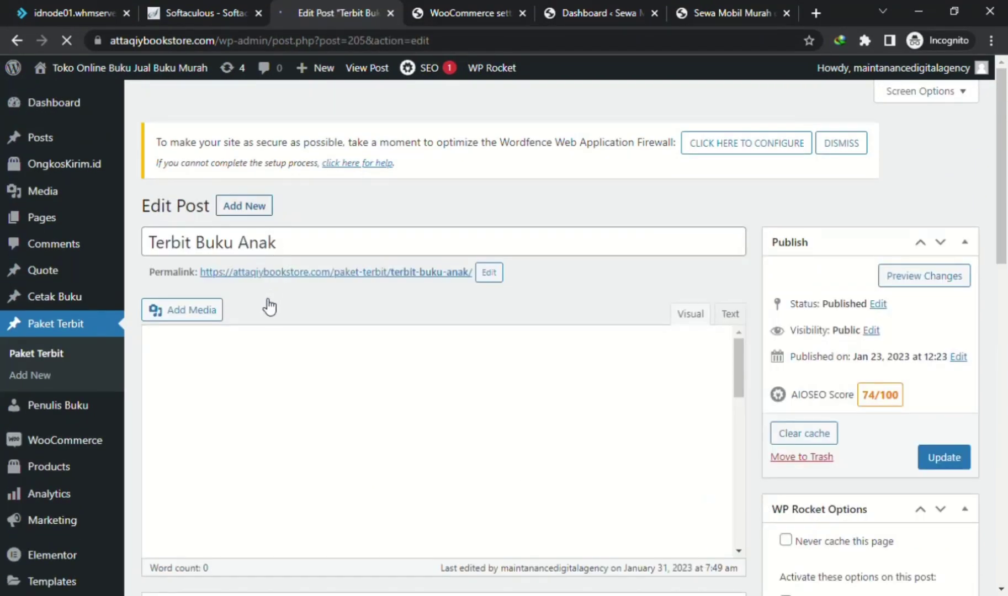
- Review the Terbit Buku Anak post content and show it in the editor's Text mode
{"action": "scroll", "coordinate": [266, 304], "scroll_direction": "down", "scroll_amount": 5}
{"action": "scroll", "coordinate": [205, 360], "scroll_direction": "up", "scroll_amount": 4}
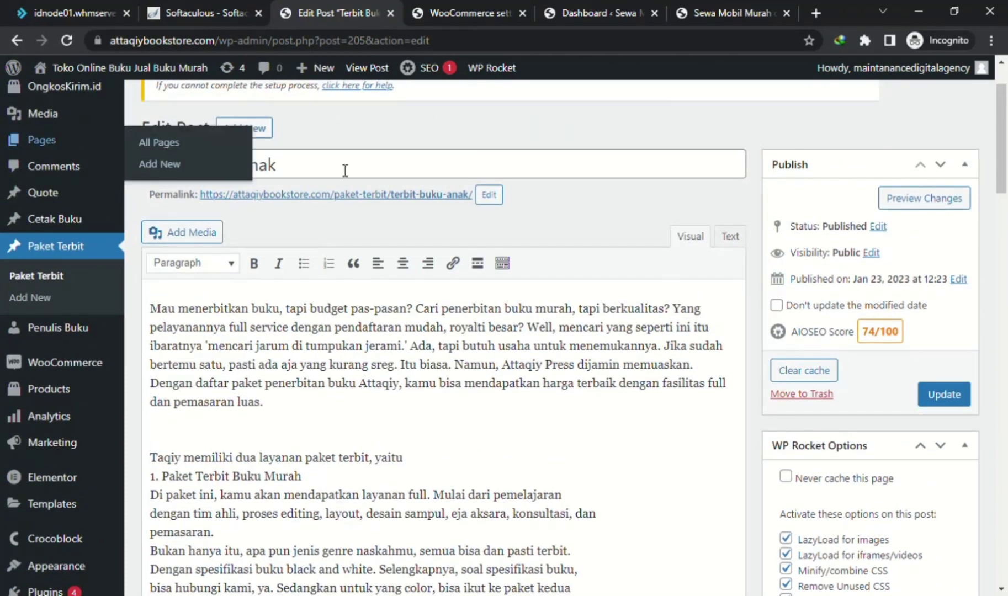
{"action": "left_click", "coordinate": [730, 236]}
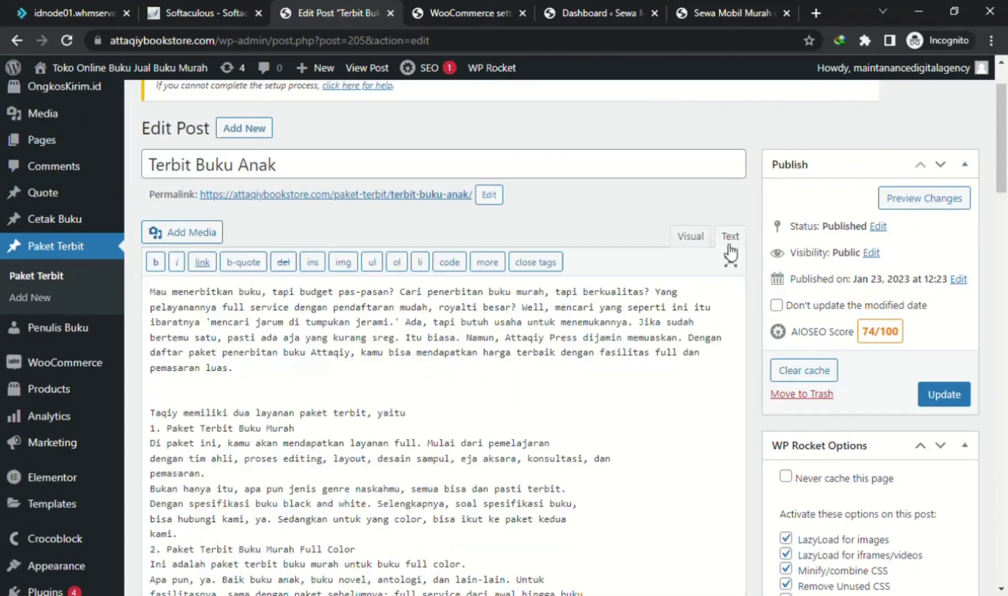
- Return the Terbit Buku Anak content to Visual mode and review the post down to the Warna Background and Harga settings
{"action": "left_click", "coordinate": [696, 236]}
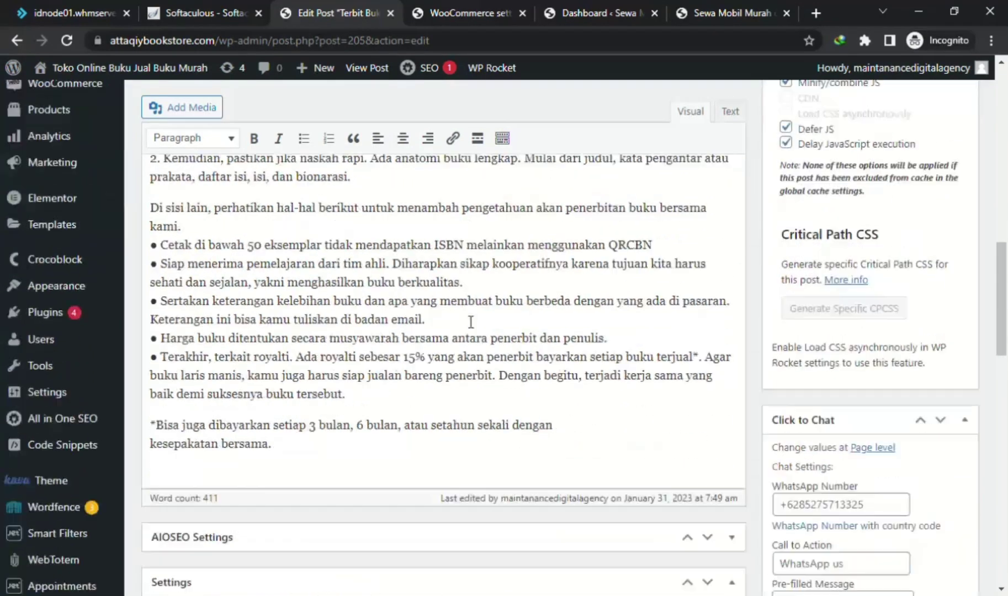
{"action": "scroll", "coordinate": [388, 407], "scroll_direction": "down", "scroll_amount": 4}
{"action": "scroll", "coordinate": [388, 406], "scroll_direction": "down", "scroll_amount": 3}
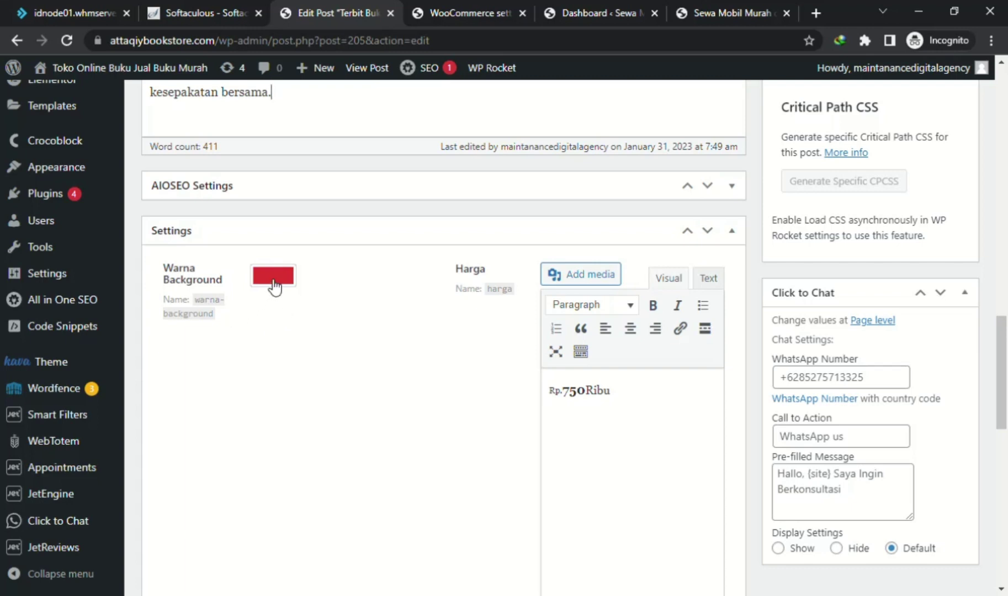
{"action": "scroll", "coordinate": [411, 360], "scroll_direction": "down", "scroll_amount": 2}
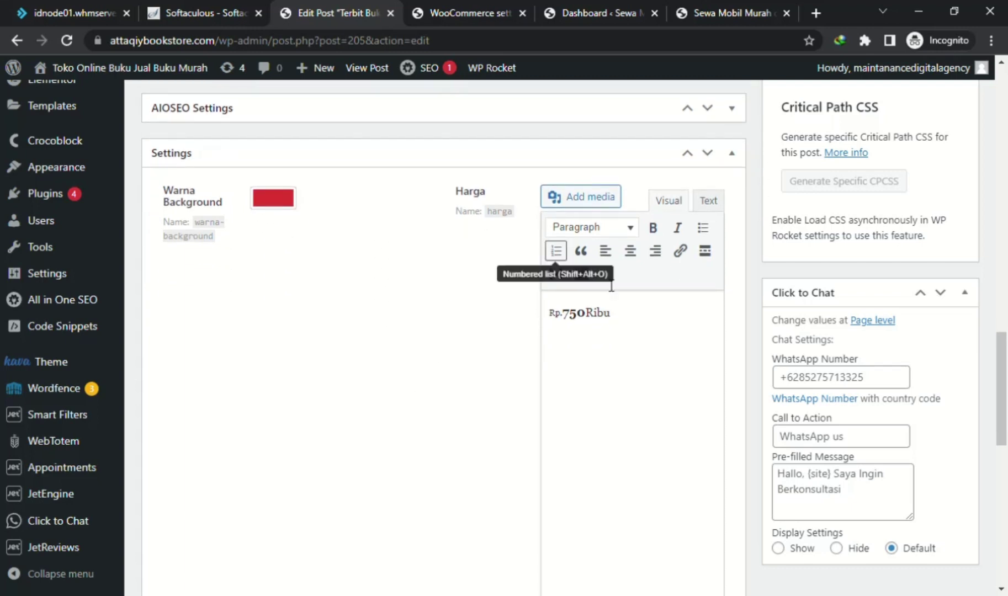
- Compare the Harga field's Visual and Text modes, and select the price number 750 in its HTML code
{"action": "left_click", "coordinate": [711, 203]}
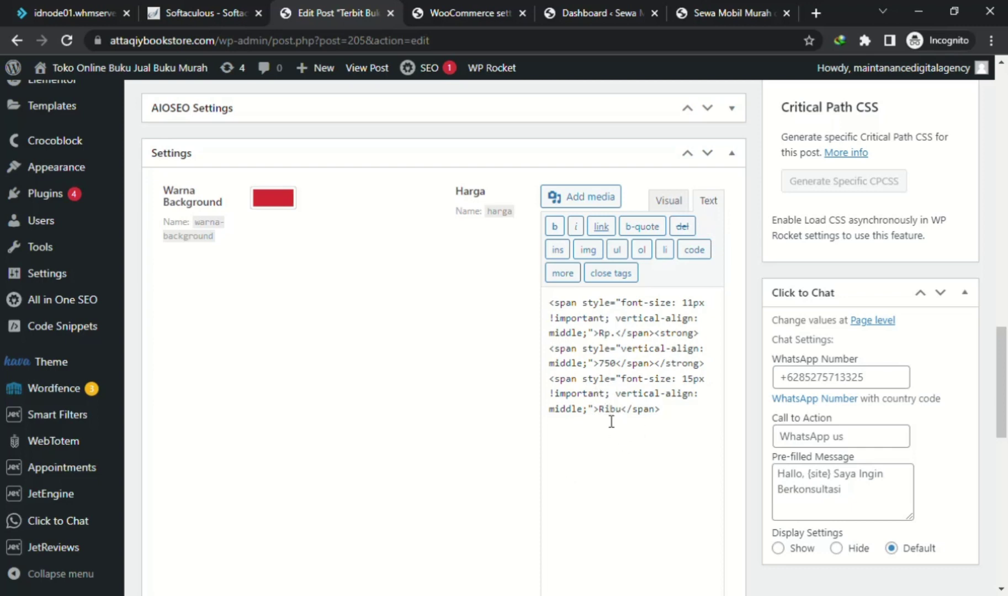
{"action": "double_click", "coordinate": [609, 369]}
{"action": "left_click", "coordinate": [669, 201]}
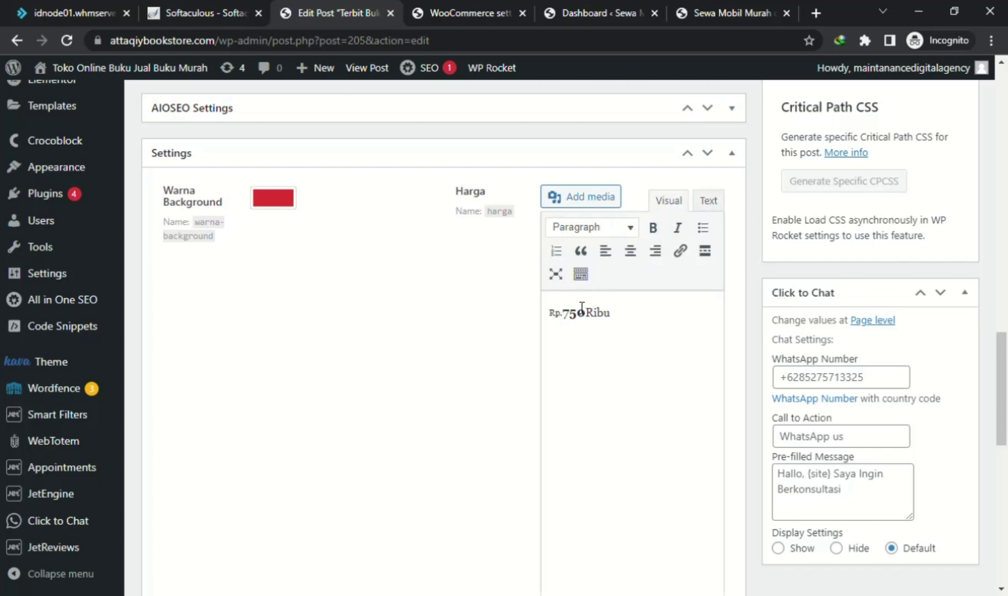
{"action": "left_click", "coordinate": [709, 200]}
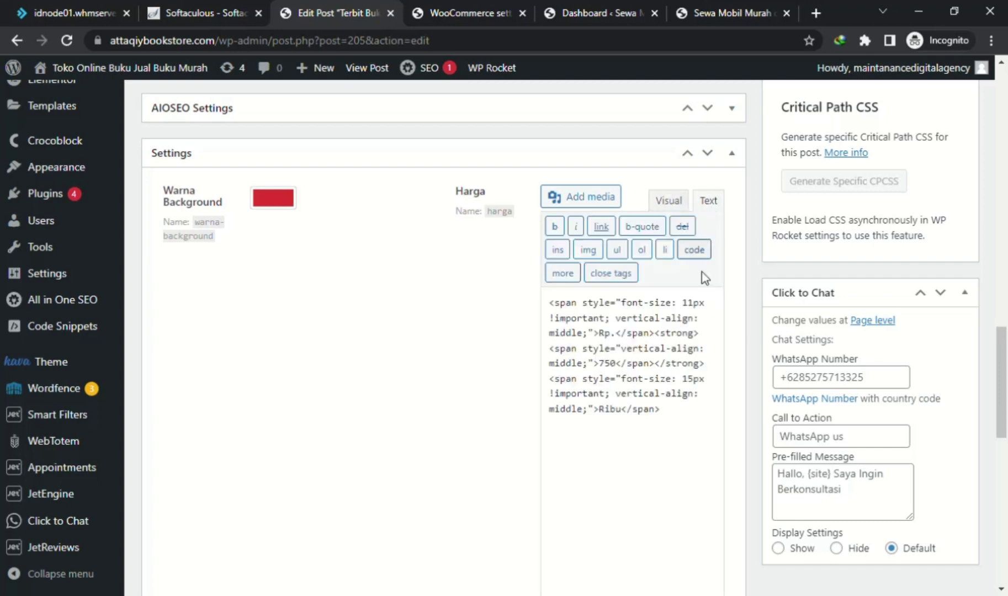
{"action": "double_click", "coordinate": [608, 363]}
{"action": "scroll", "coordinate": [498, 408], "scroll_direction": "down", "scroll_amount": 2}
{"action": "scroll", "coordinate": [690, 225], "scroll_direction": "up", "scroll_amount": 3}
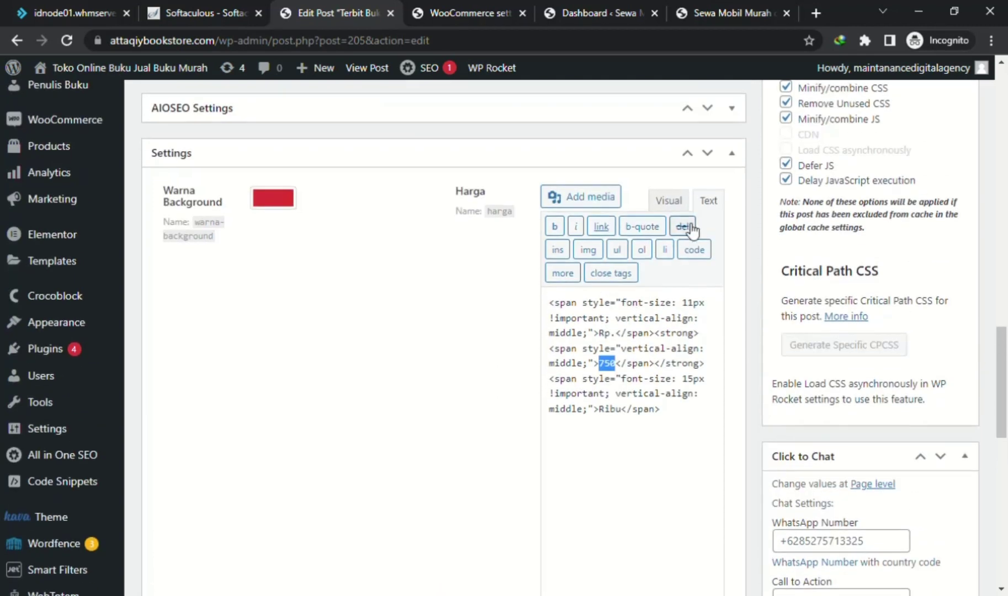
- Review the Kutipan field, the rest of the Terbit Buku Anak form and its WP Rocket Options, and return to the title
{"action": "scroll", "coordinate": [523, 391], "scroll_direction": "down", "scroll_amount": 3}
{"action": "scroll", "coordinate": [523, 391], "scroll_direction": "down", "scroll_amount": 6}
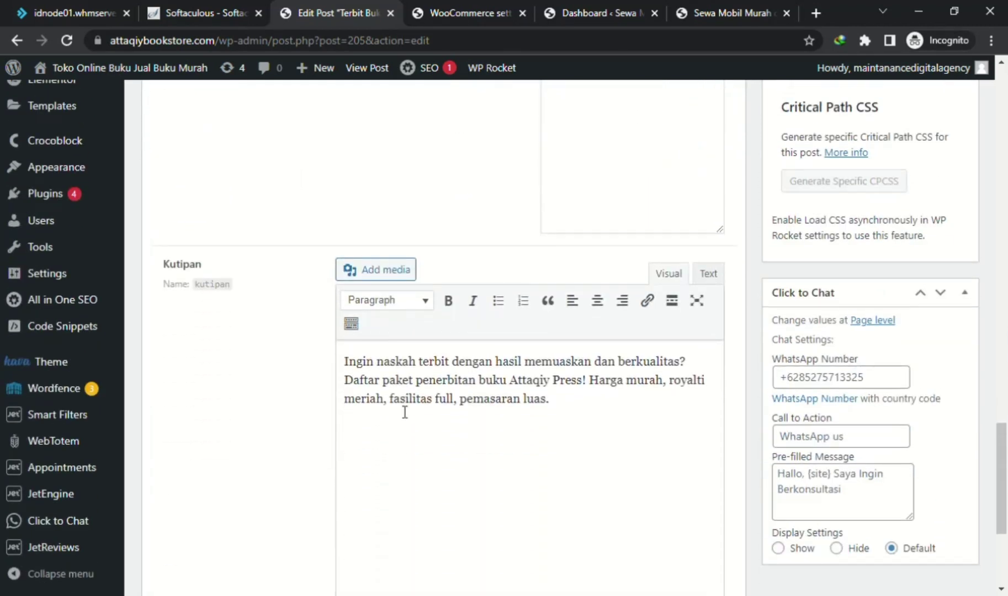
{"action": "scroll", "coordinate": [368, 351], "scroll_direction": "down", "scroll_amount": 1}
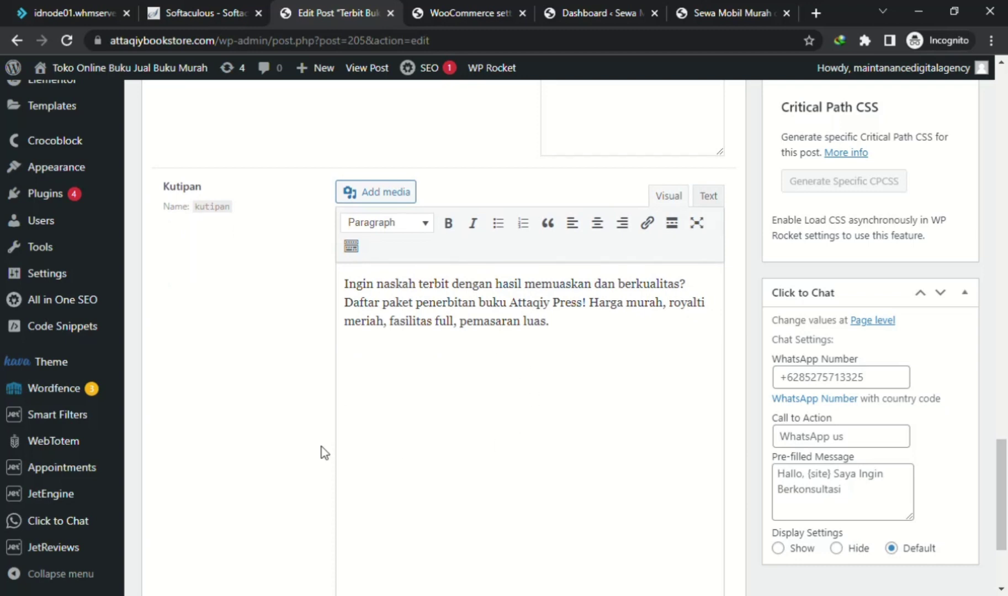
{"action": "scroll", "coordinate": [321, 449], "scroll_direction": "down", "scroll_amount": 3}
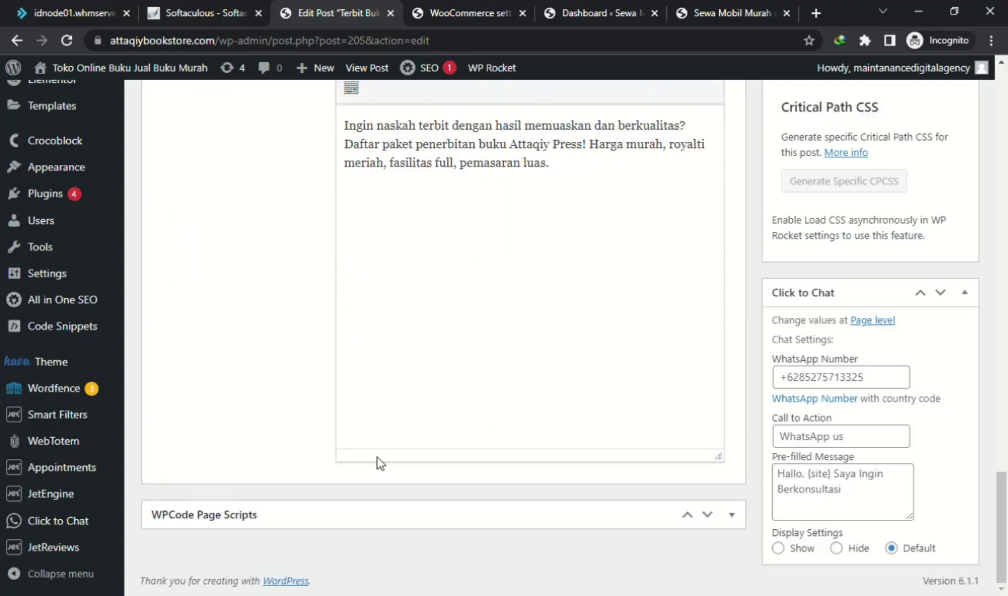
{"action": "scroll", "coordinate": [293, 424], "scroll_direction": "up", "scroll_amount": 16}
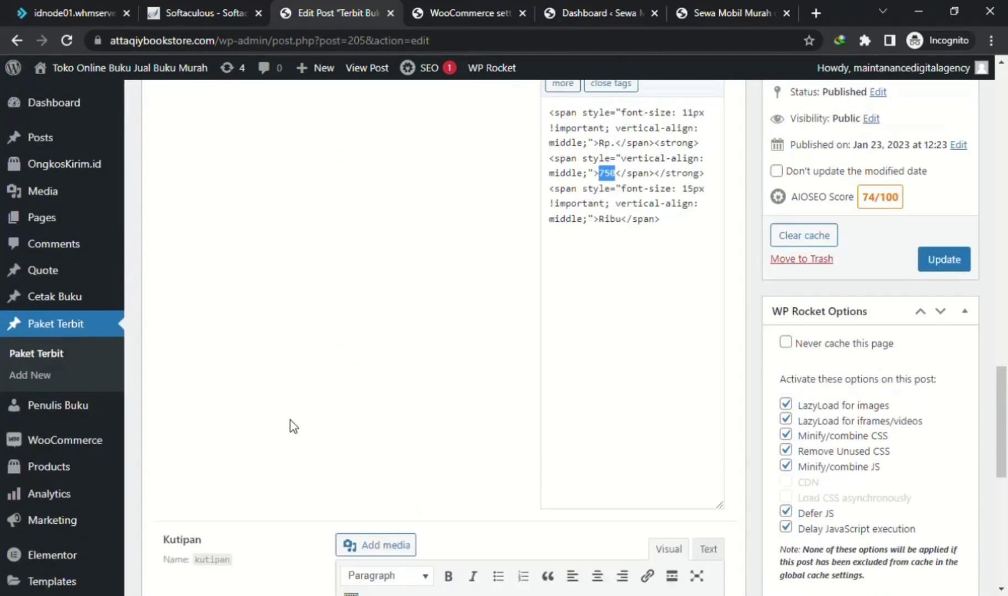
{"action": "scroll", "coordinate": [293, 425], "scroll_direction": "up", "scroll_amount": 8}
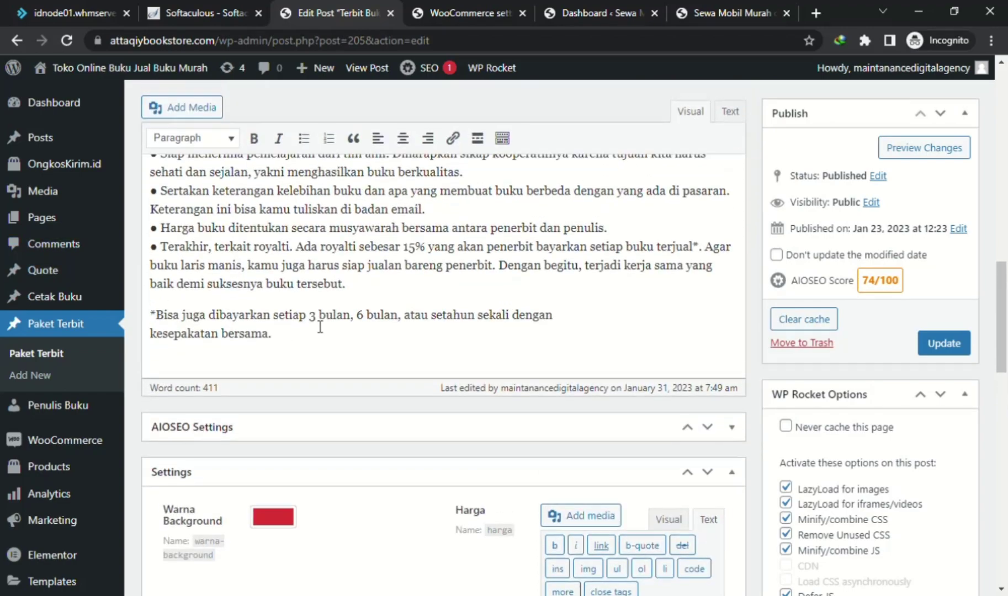
{"action": "scroll", "coordinate": [609, 469], "scroll_direction": "up", "scroll_amount": 12}
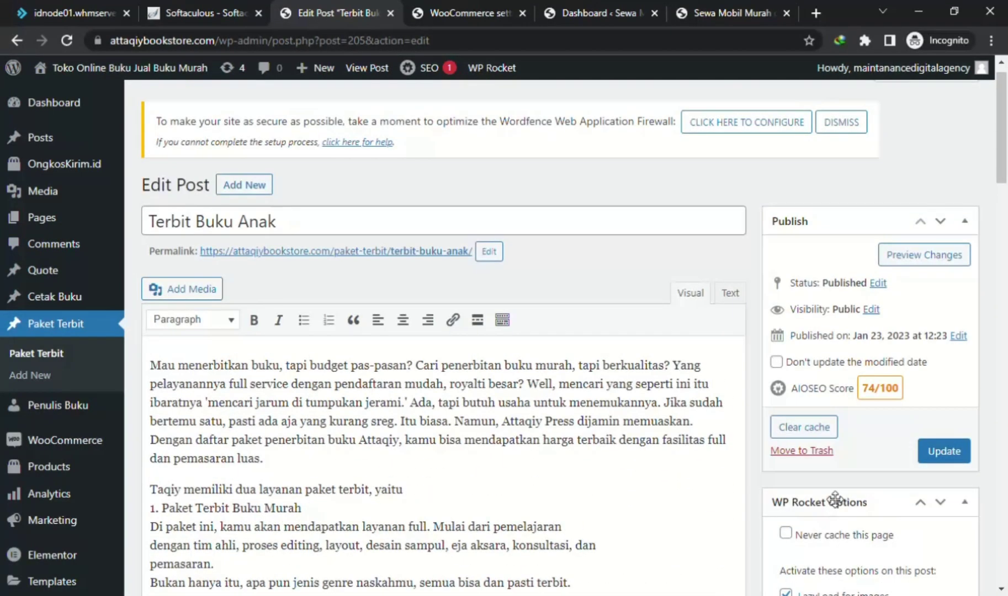
{"action": "scroll", "coordinate": [862, 542], "scroll_direction": "down", "scroll_amount": 7}
{"action": "scroll", "coordinate": [861, 544], "scroll_direction": "down", "scroll_amount": 10}
{"action": "scroll", "coordinate": [869, 550], "scroll_direction": "up", "scroll_amount": 13}
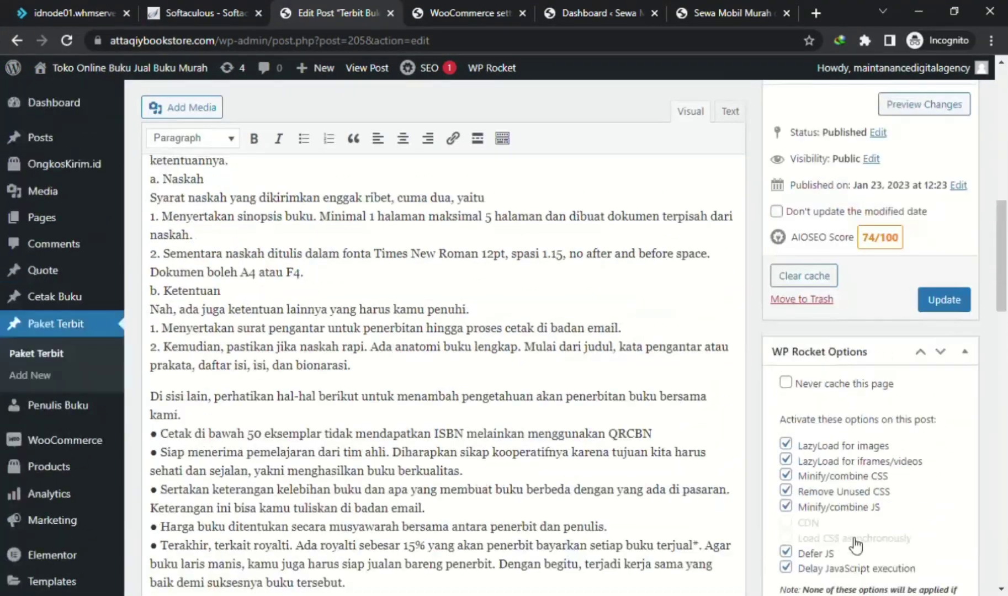
{"action": "scroll", "coordinate": [843, 548], "scroll_direction": "up", "scroll_amount": 4}
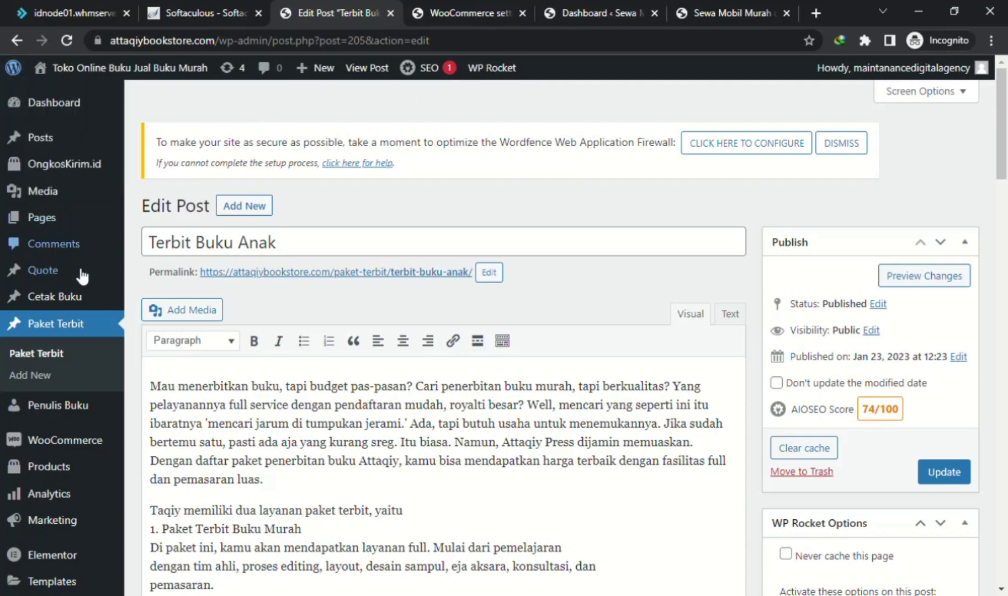
- Open the Soft Cover entry of Cetak Buku for editing and load the Quote list in a new browser tab
{"action": "left_click", "coordinate": [82, 307]}
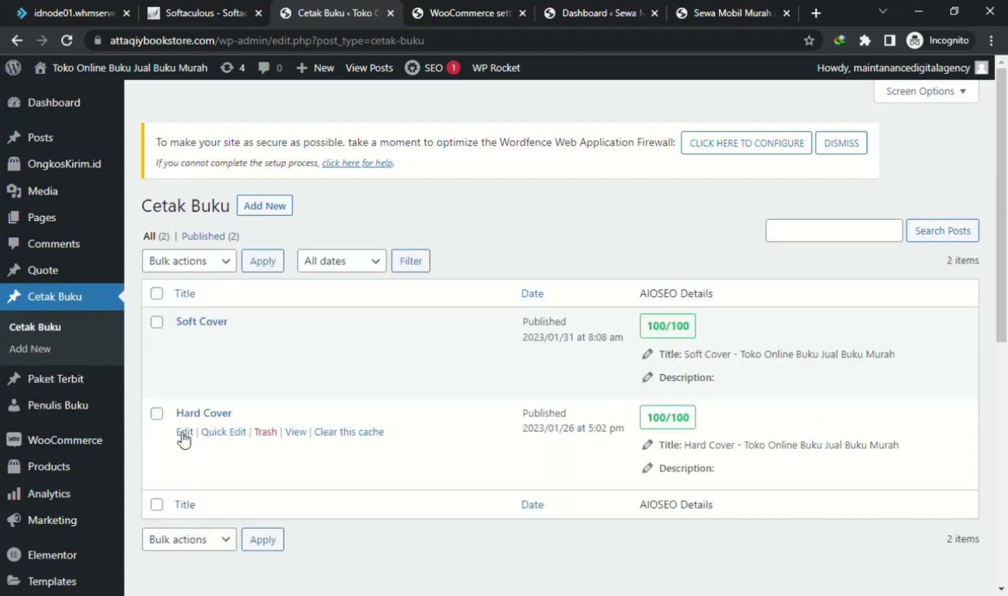
{"action": "left_click", "coordinate": [185, 345]}
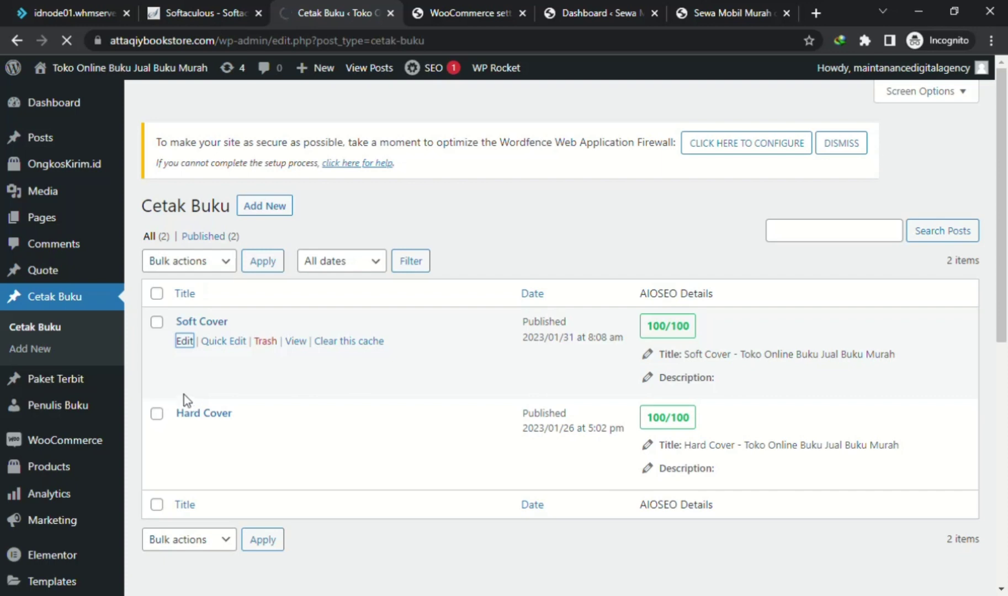
{"action": "middle_click", "coordinate": [46, 270]}
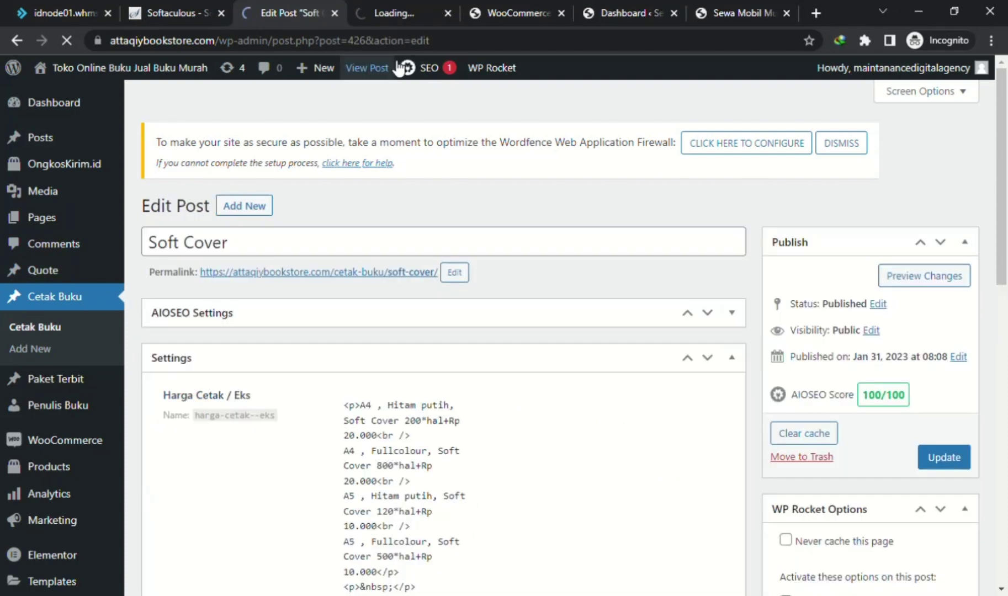
- Review the Harga Cetak / Eks field of the Soft Cover post, highlighting its four price lines and deselecting them
{"action": "scroll", "coordinate": [256, 429], "scroll_direction": "down", "scroll_amount": 2}
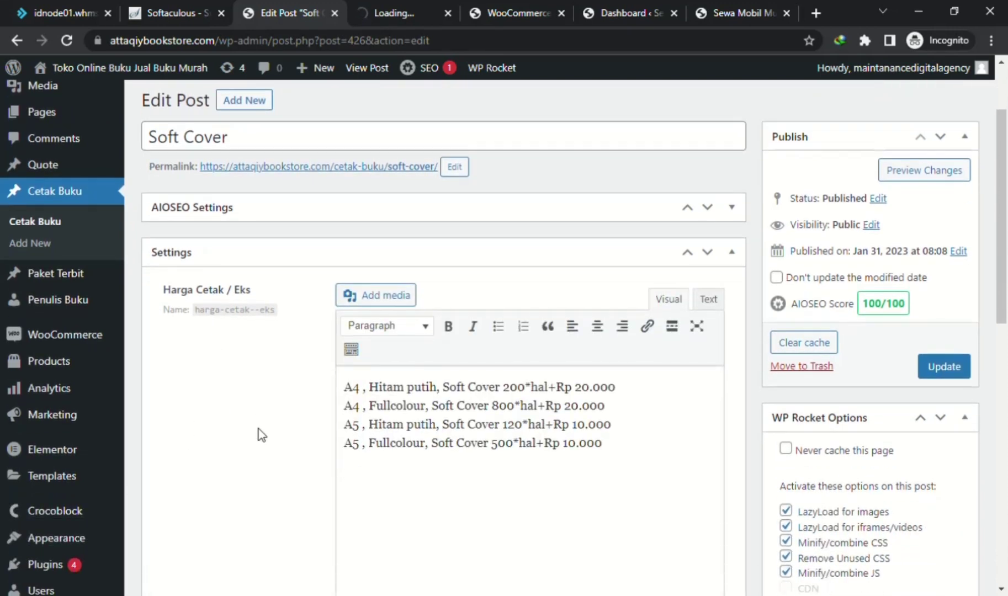
{"action": "scroll", "coordinate": [259, 434], "scroll_direction": "down", "scroll_amount": 1}
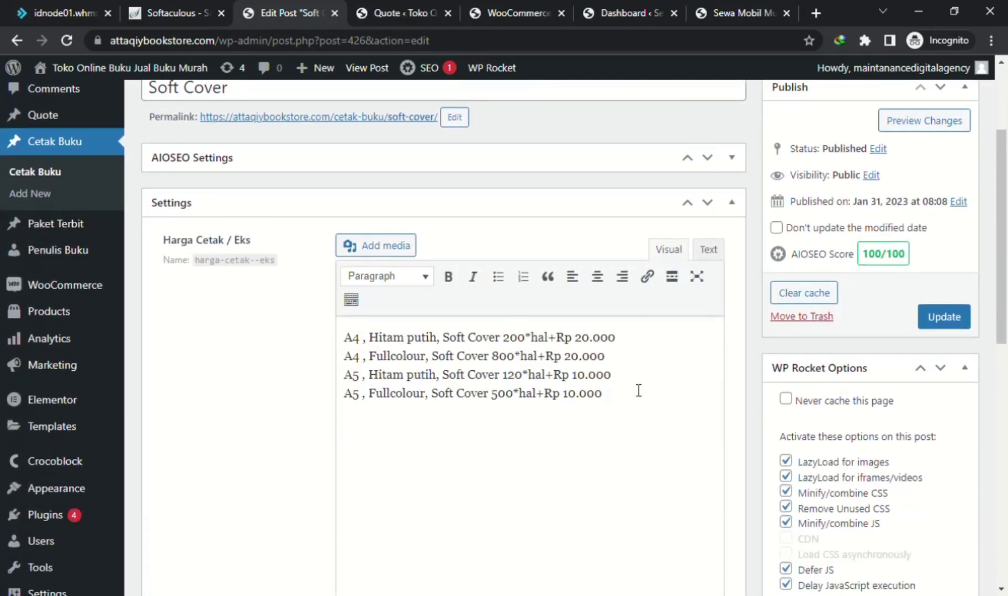
{"action": "left_click_drag", "start_coordinate": [590, 400], "coordinate": [126, 246]}
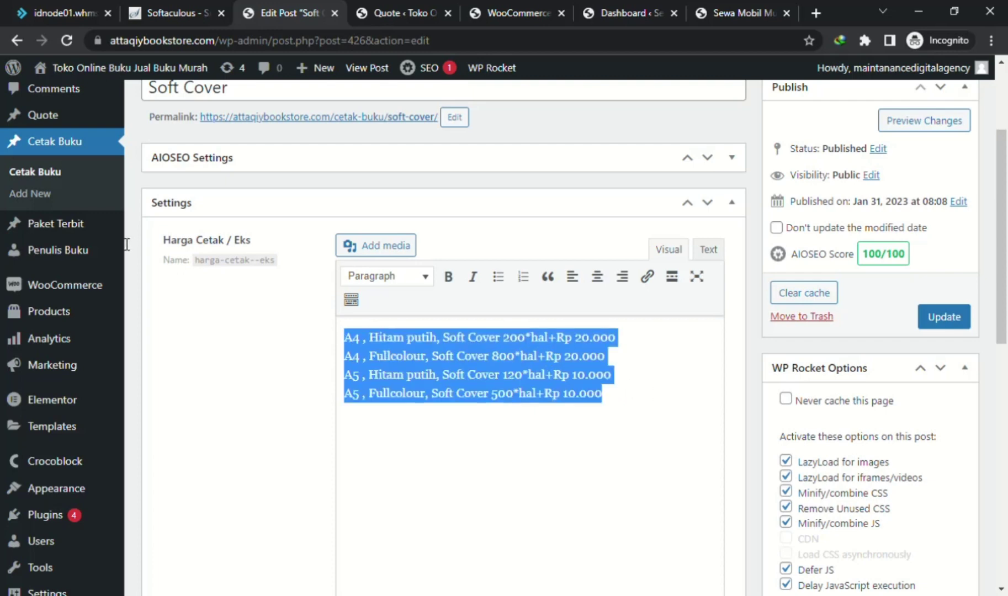
{"action": "left_click", "coordinate": [406, 421]}
{"action": "scroll", "coordinate": [473, 426], "scroll_direction": "down", "scroll_amount": 2}
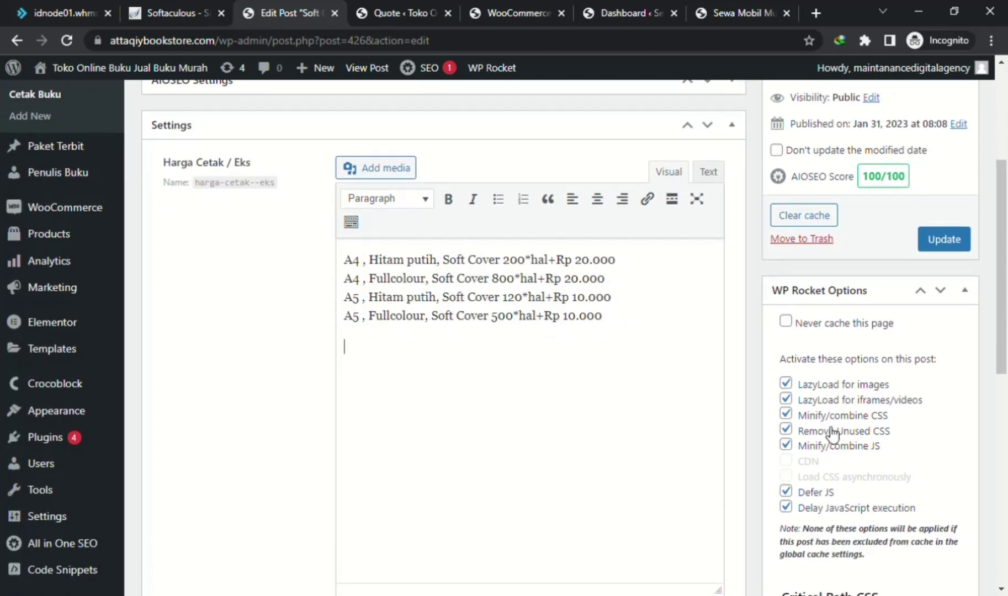
- Examine the Harga Cetak Offsite price image and the remaining boxes of the Soft Cover post, and return to the title
{"action": "scroll", "coordinate": [219, 364], "scroll_direction": "down", "scroll_amount": 5}
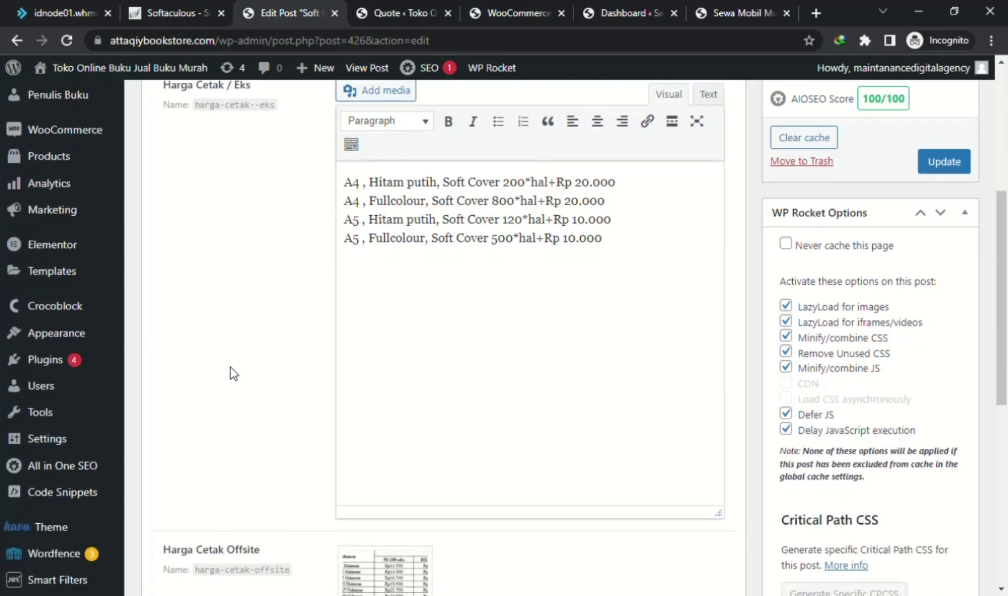
{"action": "mouse_move", "coordinate": [362, 428]}
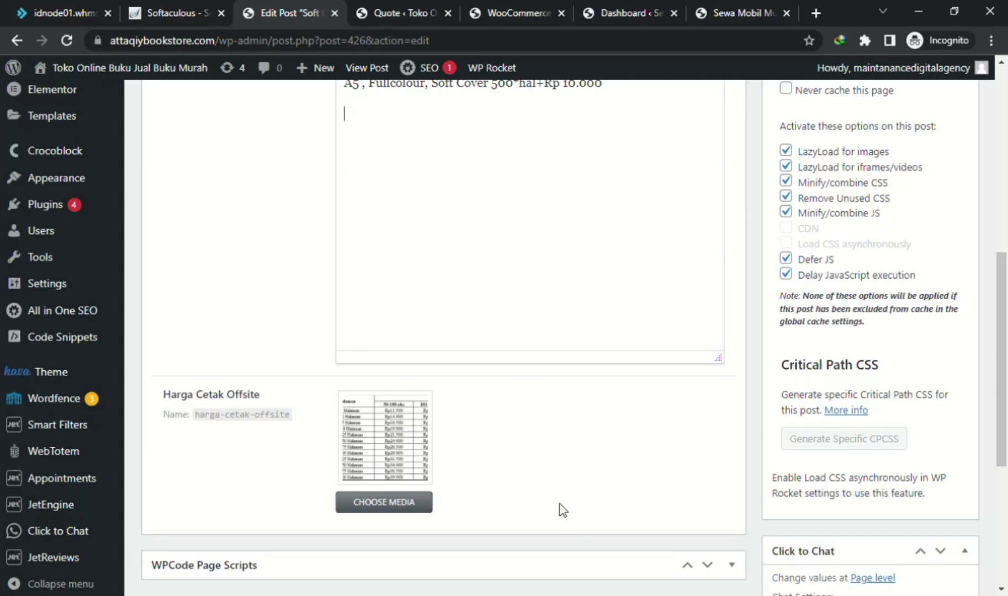
{"action": "scroll", "coordinate": [562, 509], "scroll_direction": "down", "scroll_amount": 3}
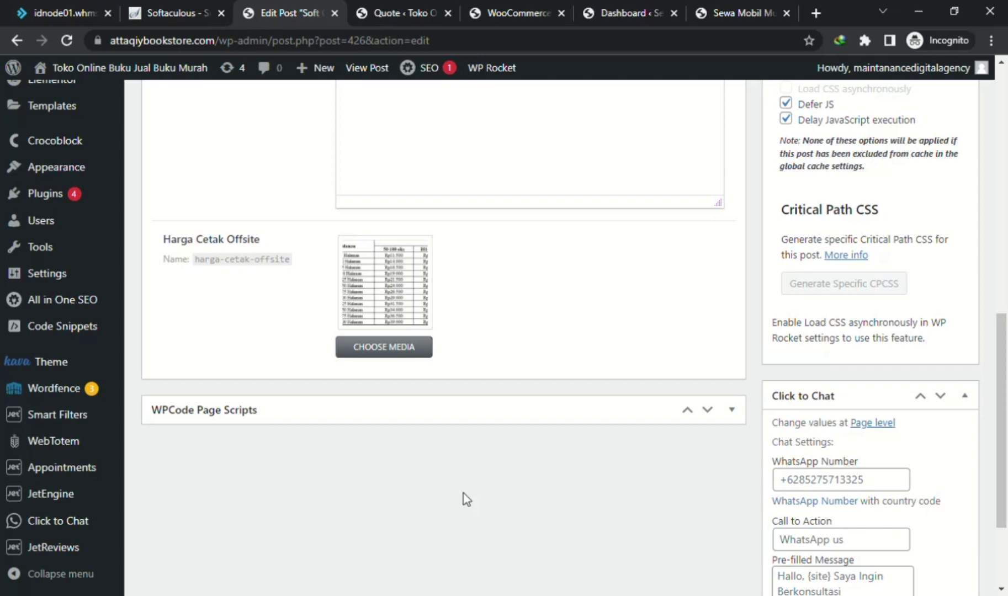
{"action": "scroll", "coordinate": [463, 494], "scroll_direction": "up", "scroll_amount": 5}
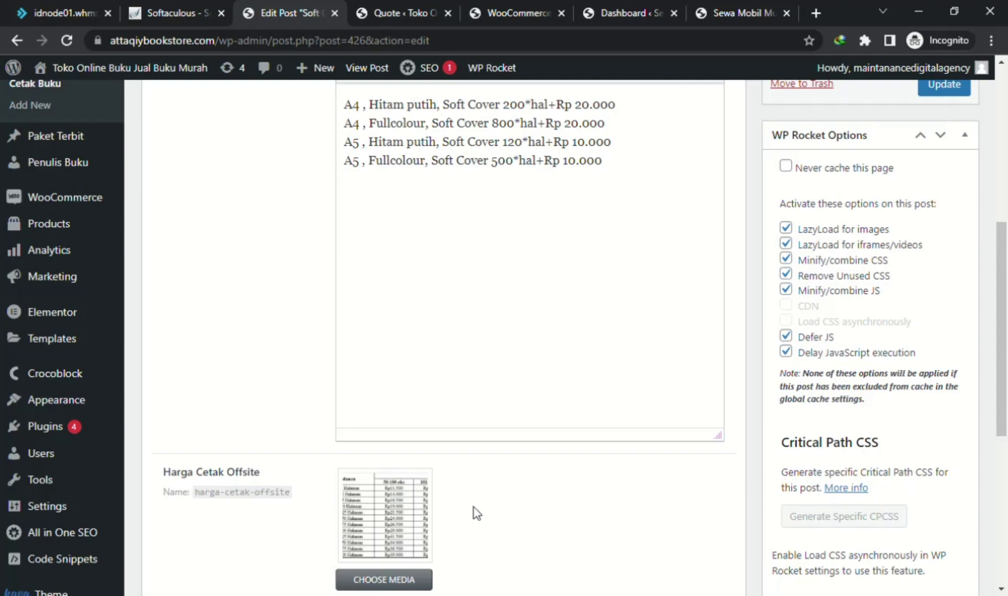
{"action": "scroll", "coordinate": [472, 511], "scroll_direction": "up", "scroll_amount": 7}
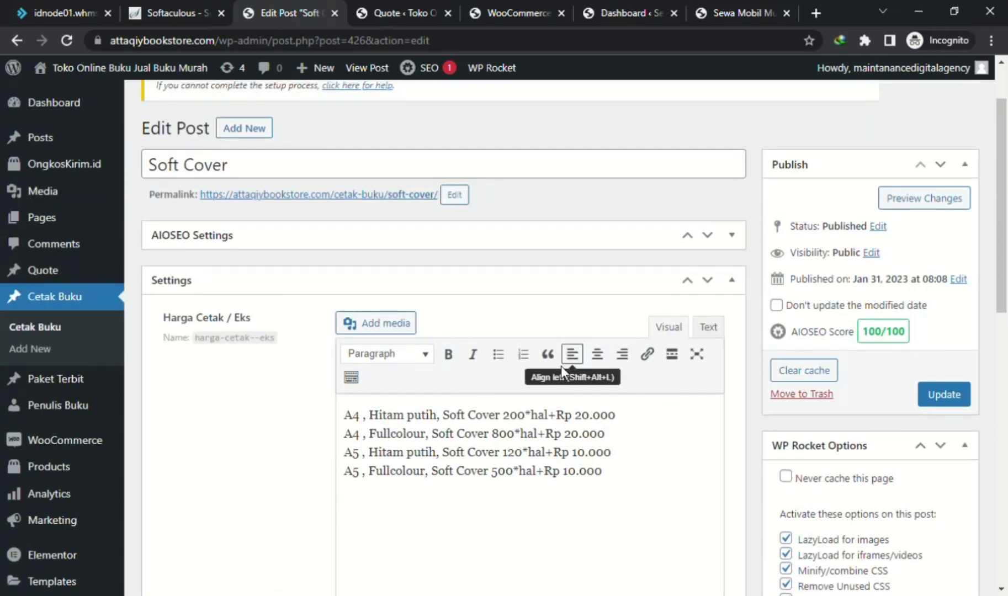
{"action": "scroll", "coordinate": [349, 314], "scroll_direction": "down", "scroll_amount": 7}
{"action": "scroll", "coordinate": [678, 559], "scroll_direction": "down", "scroll_amount": 8}
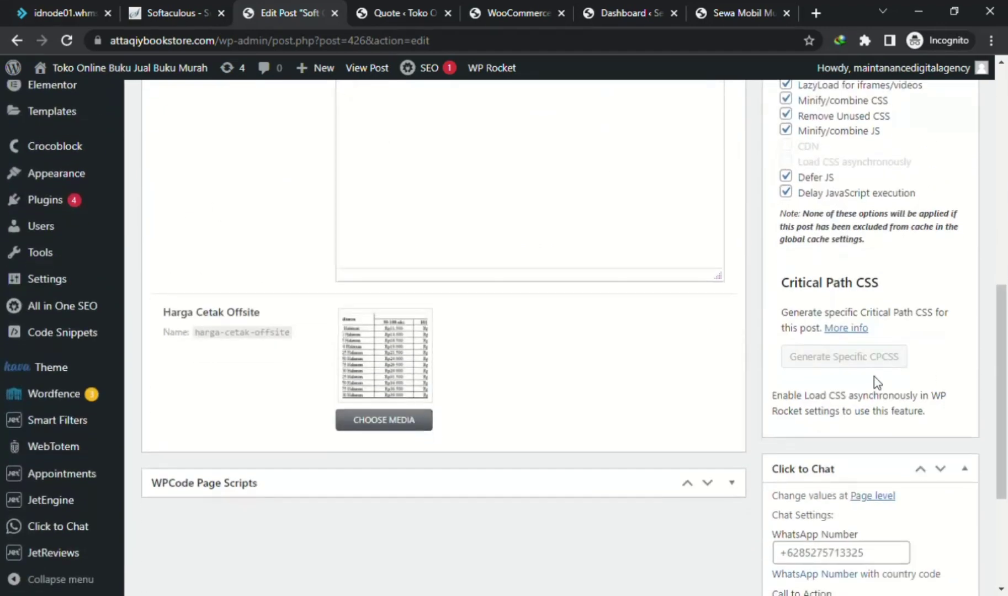
{"action": "scroll", "coordinate": [893, 358], "scroll_direction": "up", "scroll_amount": 12}
{"action": "scroll", "coordinate": [541, 401], "scroll_direction": "up", "scroll_amount": 5}
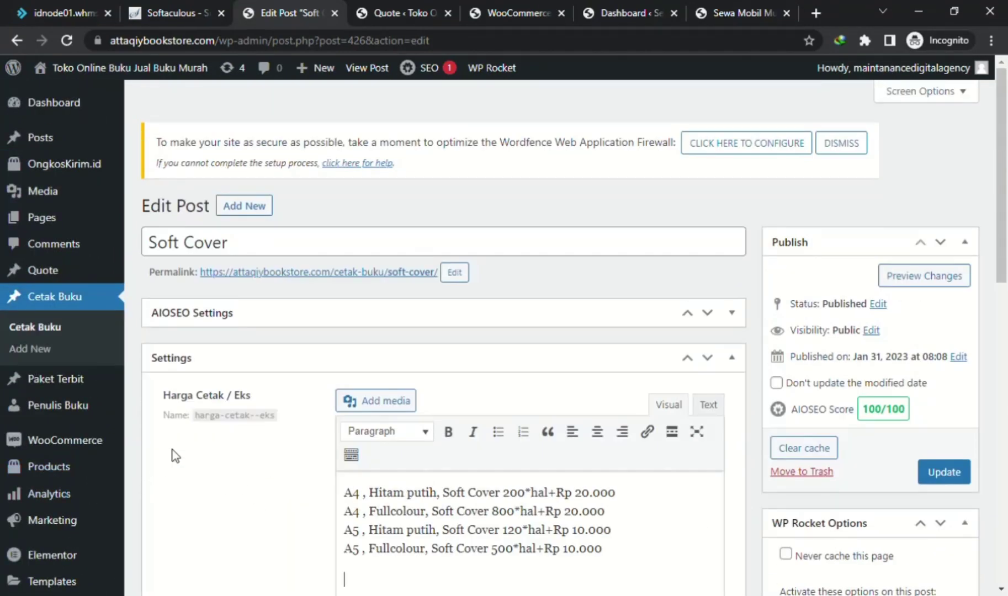
- Switch to the Quote list and open the form for adding a new Quote post
{"action": "left_click", "coordinate": [395, 11]}
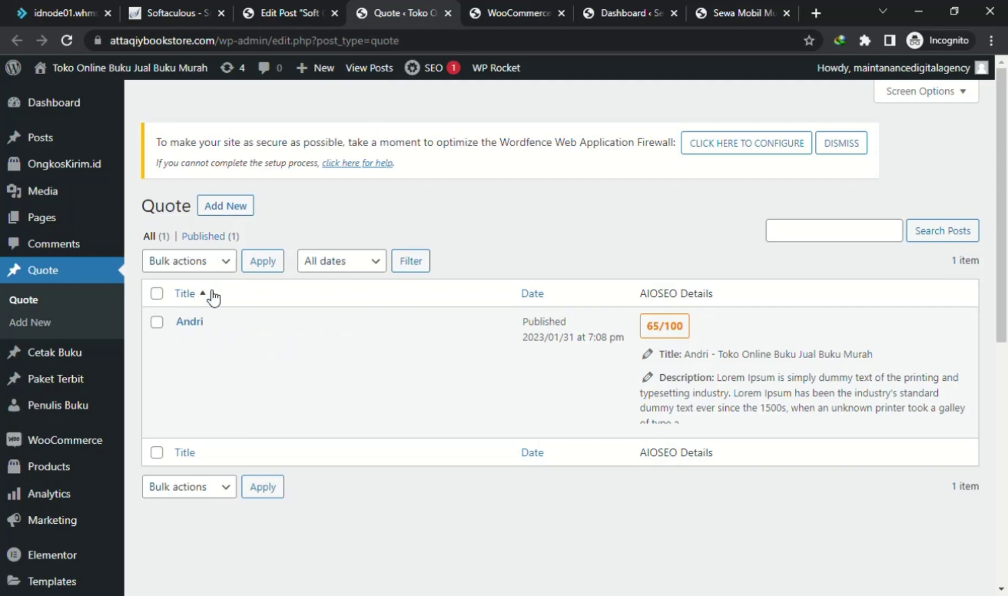
{"action": "left_click", "coordinate": [222, 212]}
{"action": "left_click", "coordinate": [282, 9]}
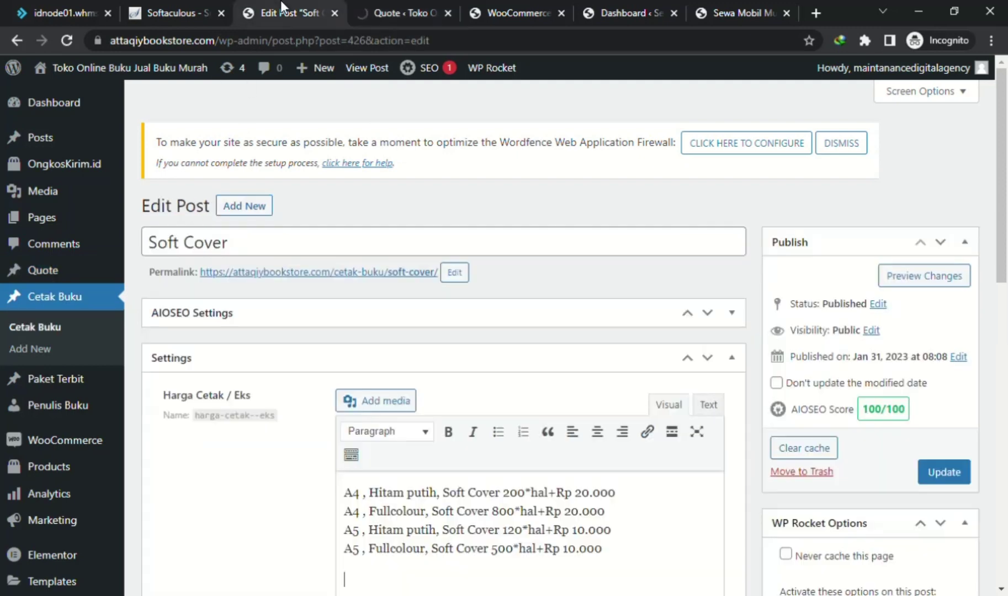
{"action": "left_click", "coordinate": [362, 1]}
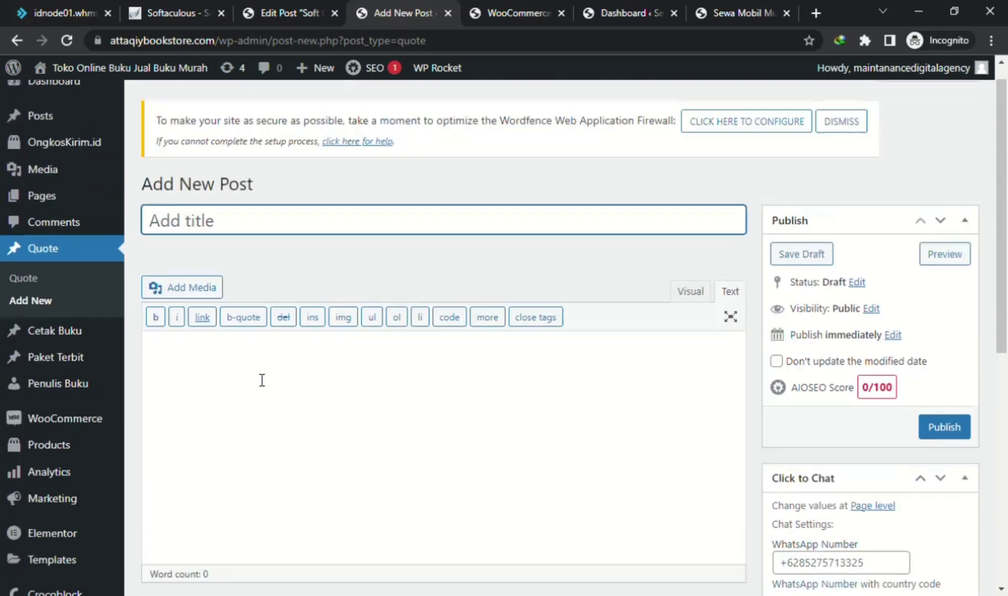
- Review the new Quote form, place the cursor in its empty content field and return to the title
{"action": "scroll", "coordinate": [690, 524], "scroll_direction": "down", "scroll_amount": 7}
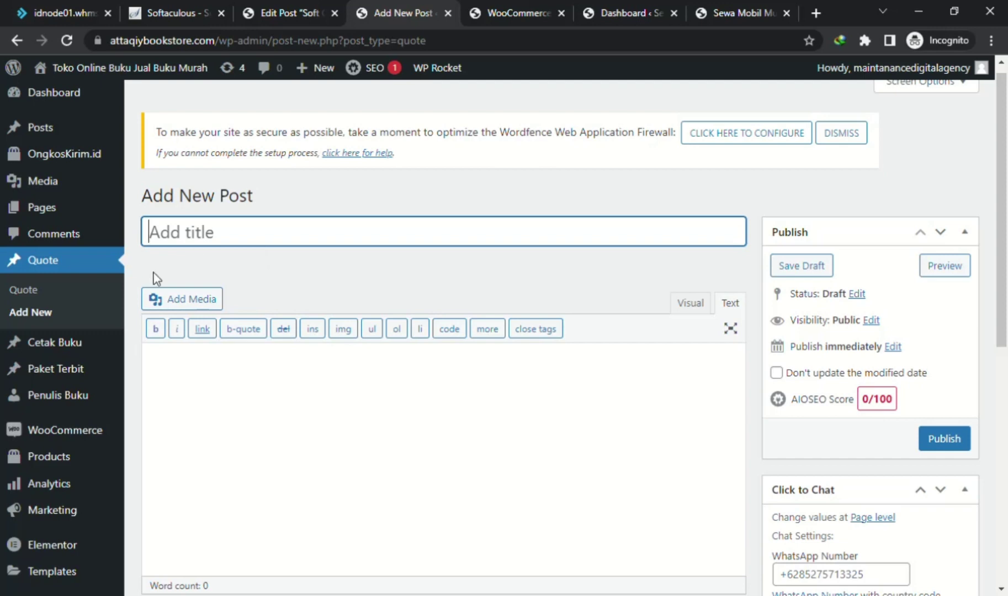
{"action": "scroll", "coordinate": [272, 319], "scroll_direction": "down", "scroll_amount": 2}
{"action": "left_click", "coordinate": [273, 320]}
{"action": "scroll", "coordinate": [275, 320], "scroll_direction": "up", "scroll_amount": 1}
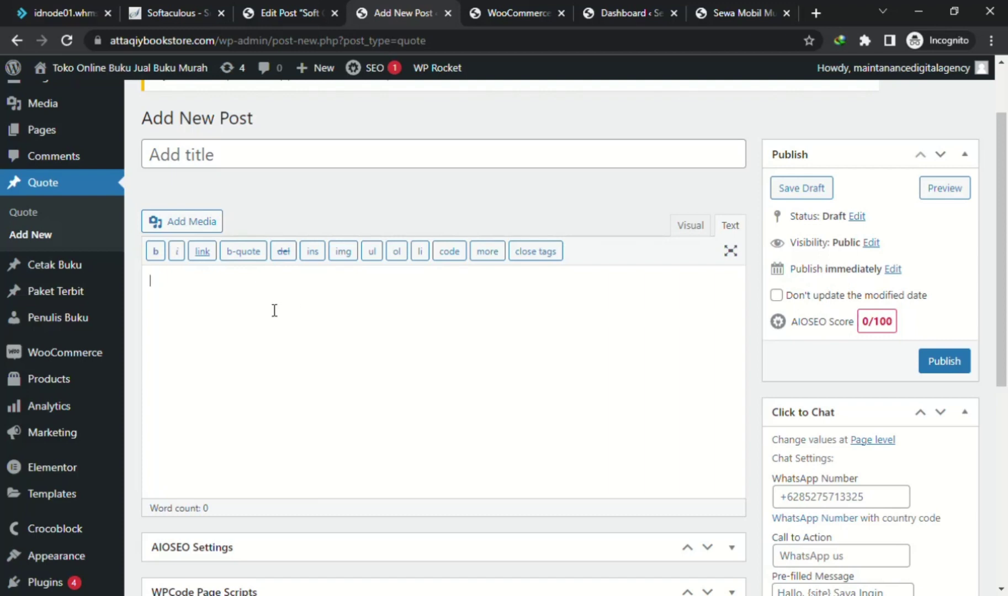
{"action": "scroll", "coordinate": [273, 311], "scroll_direction": "up", "scroll_amount": 1}
{"action": "scroll", "coordinate": [275, 311], "scroll_direction": "up", "scroll_amount": 1}
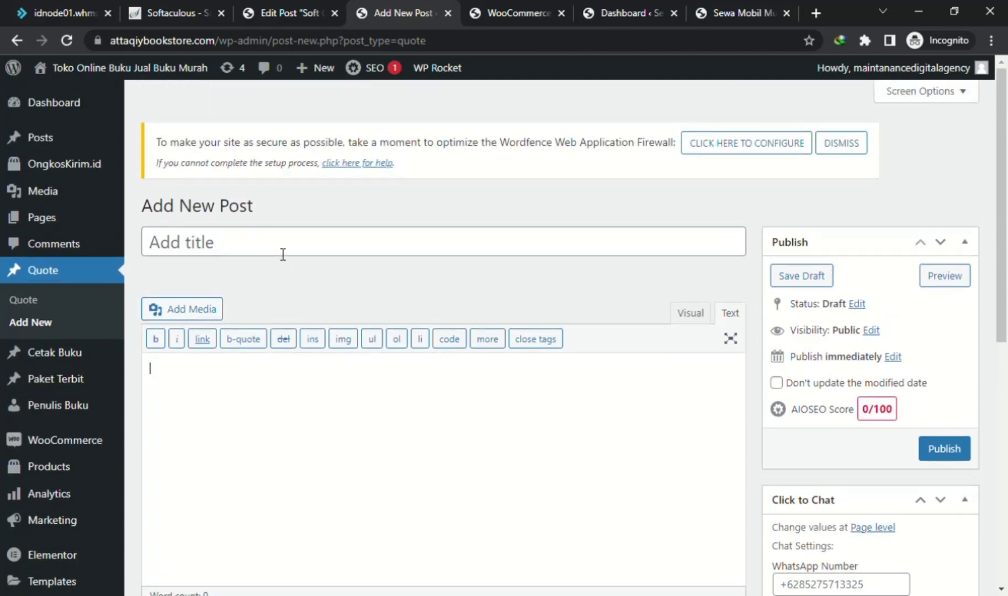